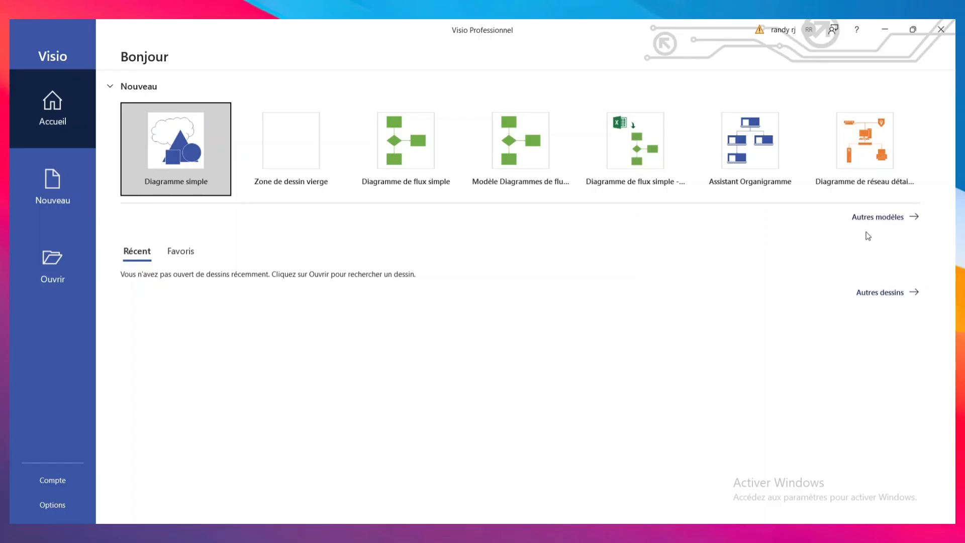
Step: Browse the full gallery of drawing templates and preview the Diagramme de flux simple template without creating a drawing
click(881, 218)
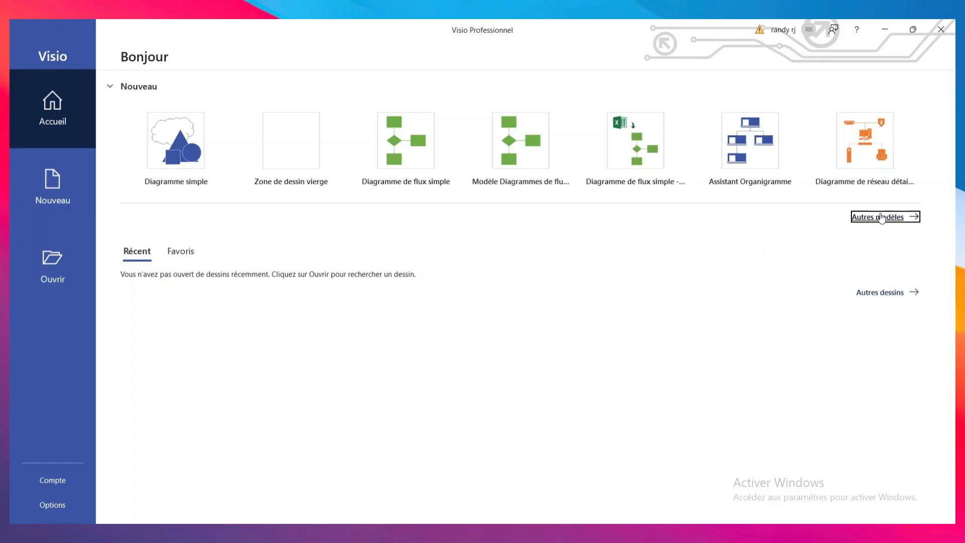
scroll(468, 251, down, 3)
scroll(456, 263, down, 3)
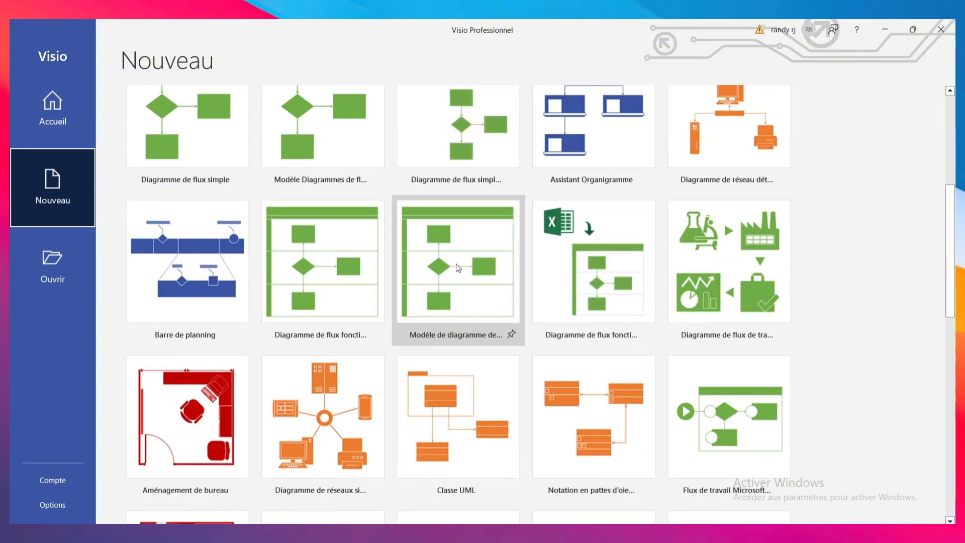
scroll(456, 263, down, 2)
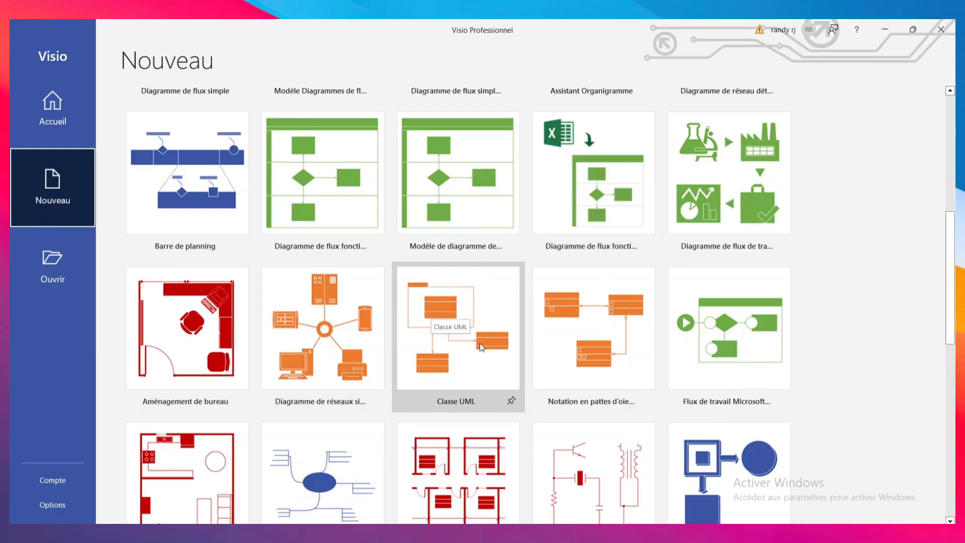
scroll(470, 374, down, 1)
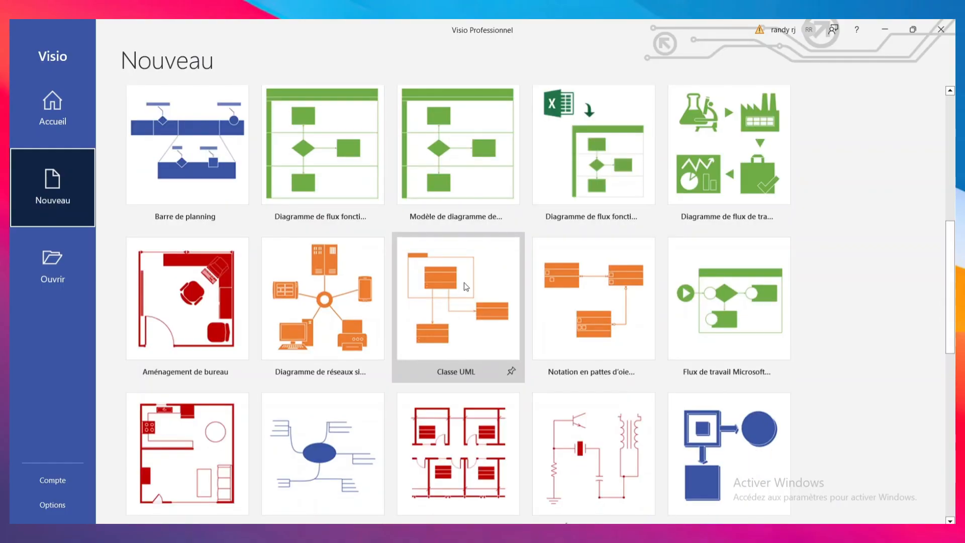
scroll(599, 296, down, 2)
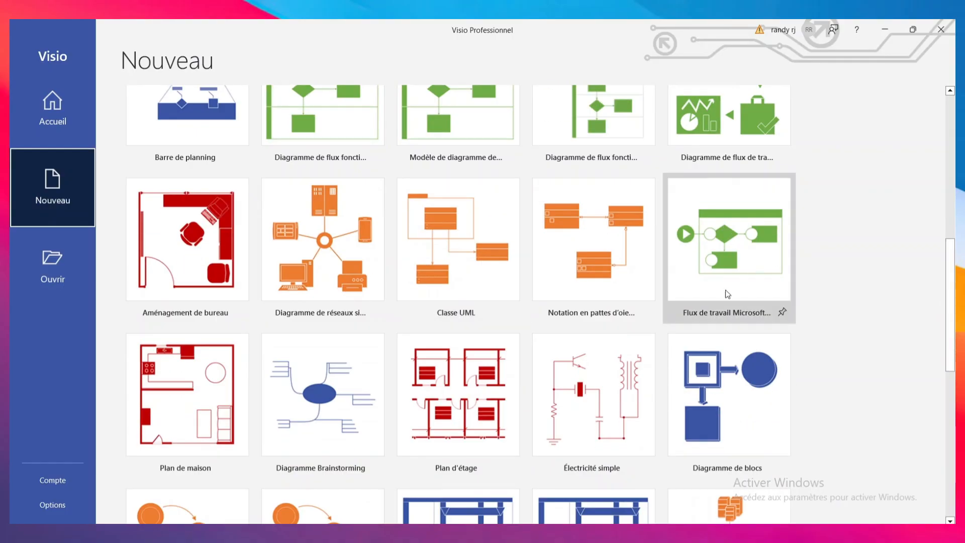
scroll(361, 374, down, 4)
scroll(324, 370, down, 1)
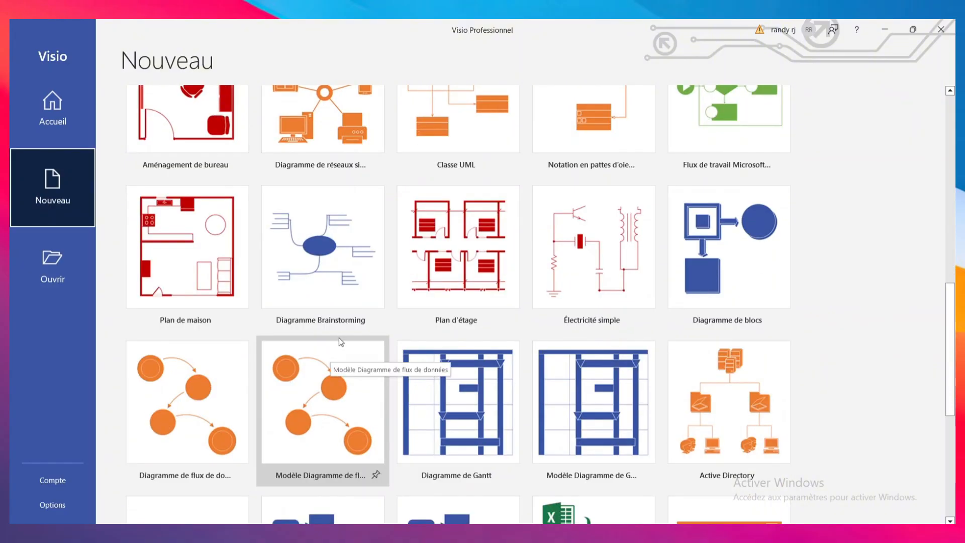
scroll(347, 339, down, 5)
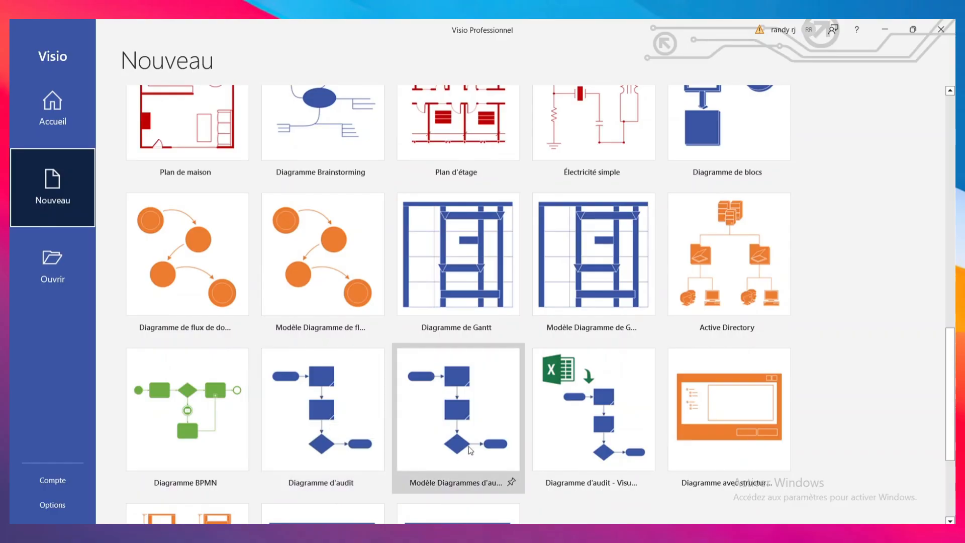
scroll(470, 449, down, 3)
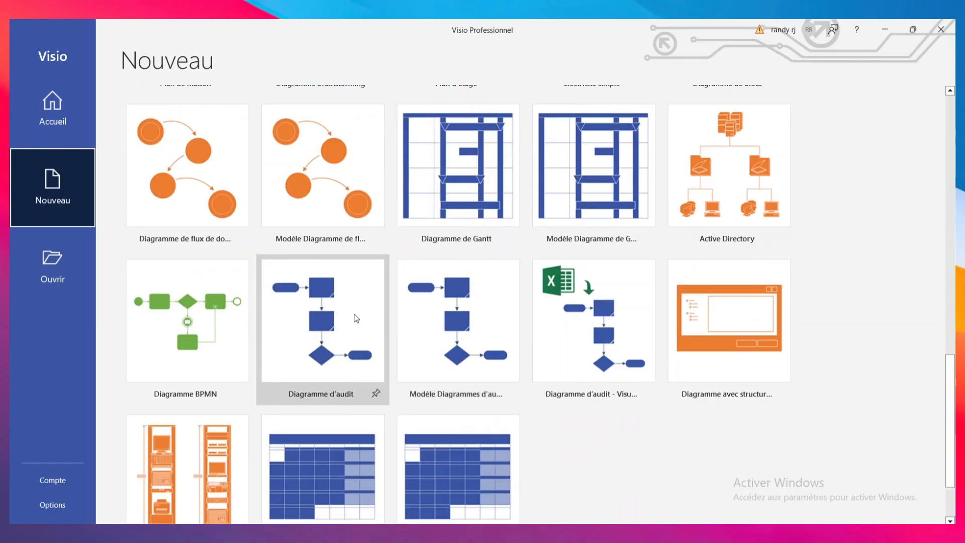
scroll(328, 321, up, 20)
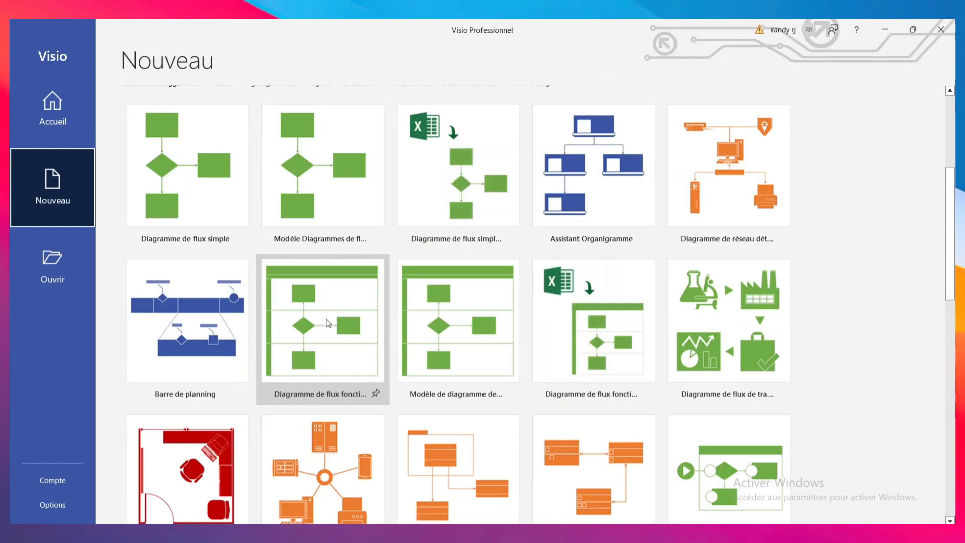
scroll(328, 322, up, 5)
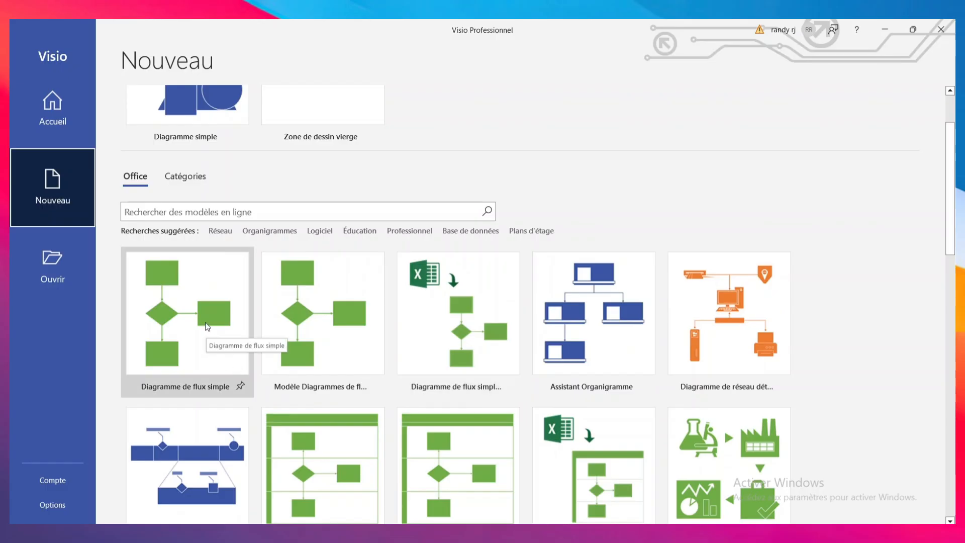
click(213, 336)
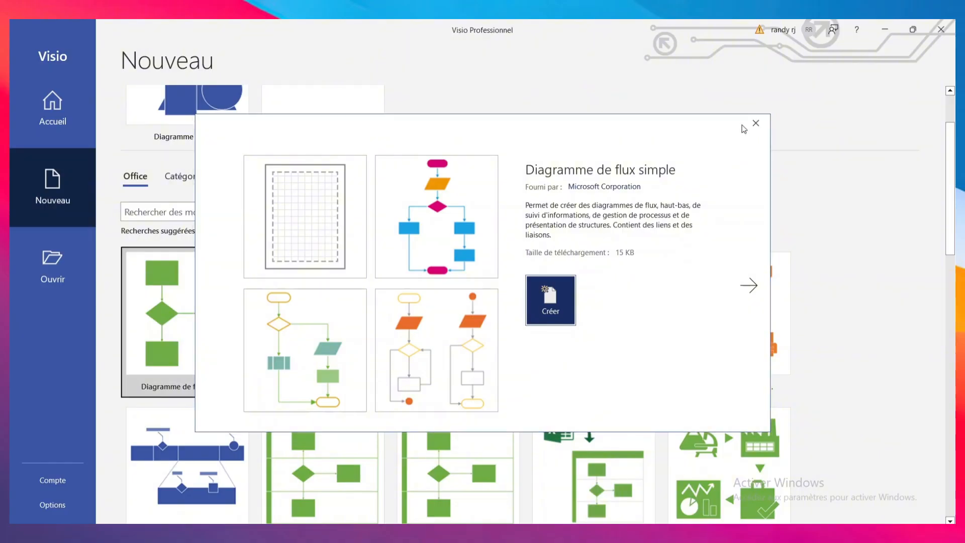
click(755, 123)
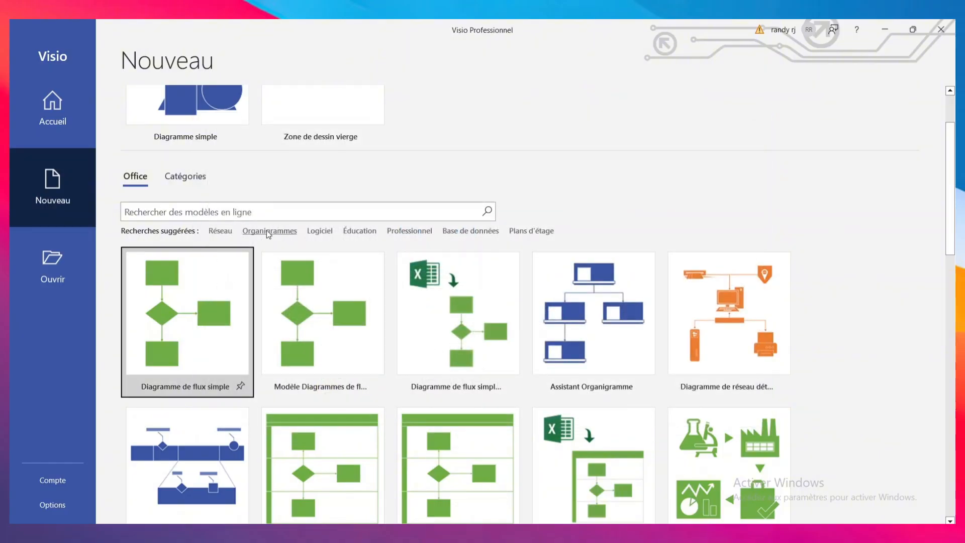
Step: Look through the template search results for the suggested Réseau and Organigrammes categories
click(213, 233)
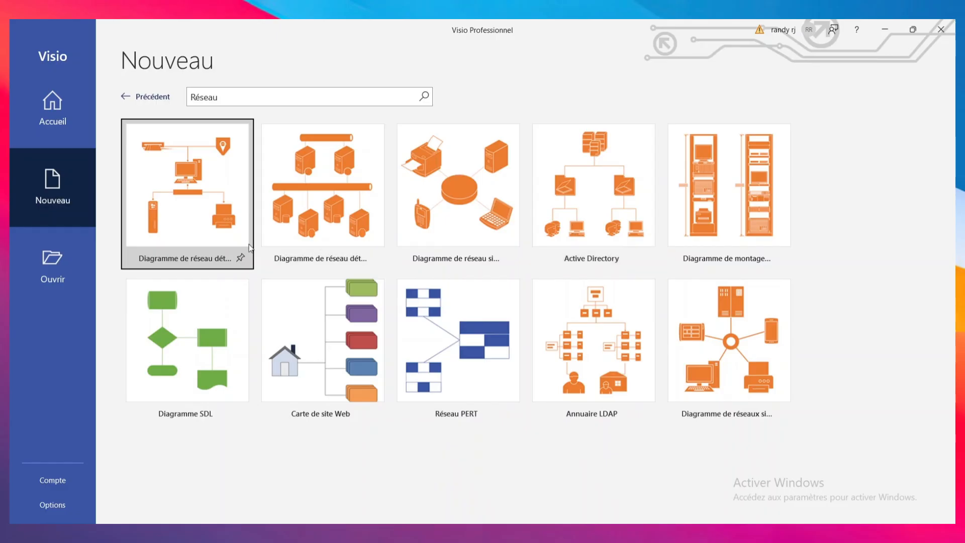
click(125, 95)
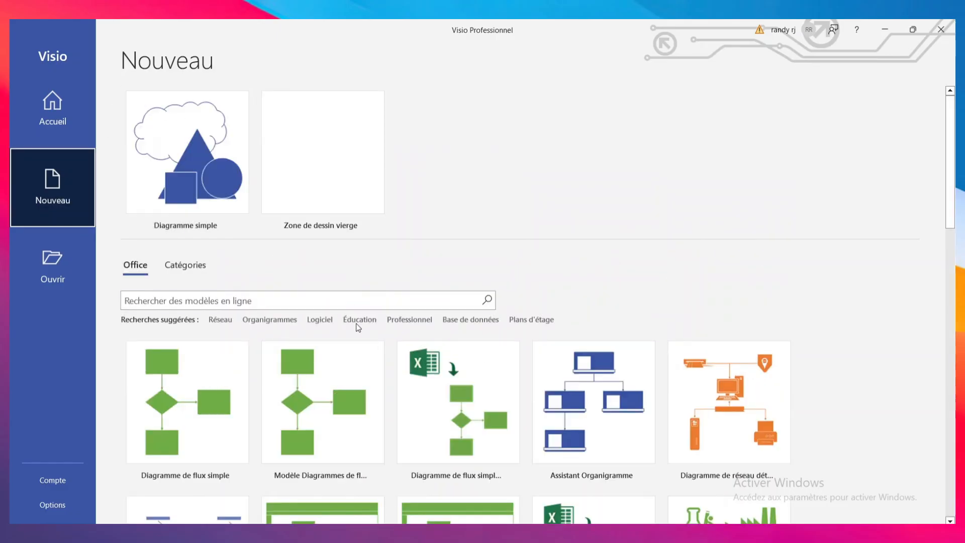
click(287, 319)
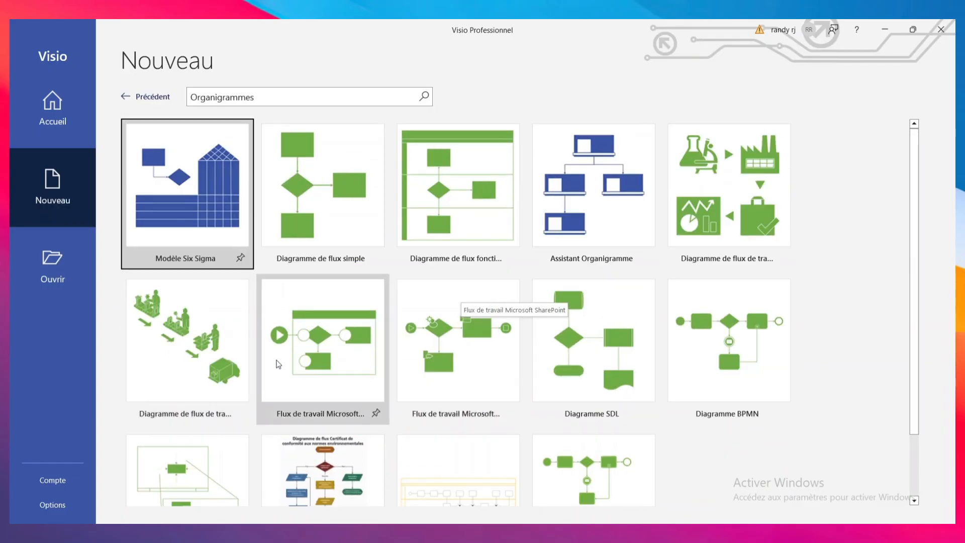
scroll(331, 341, down, 3)
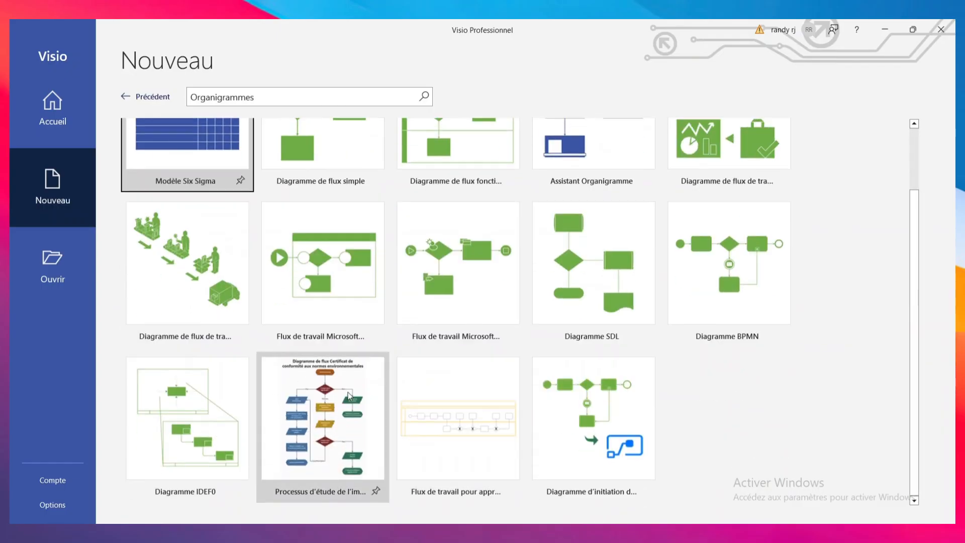
scroll(321, 276, up, 3)
click(151, 96)
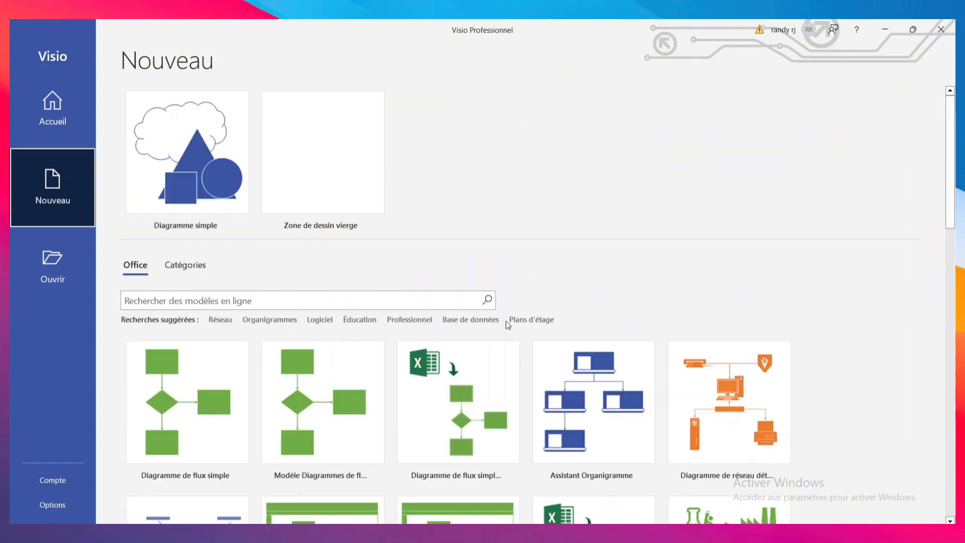
Step: Look through the template search results for the suggested Plans d'étage and Logiciel categories
click(522, 319)
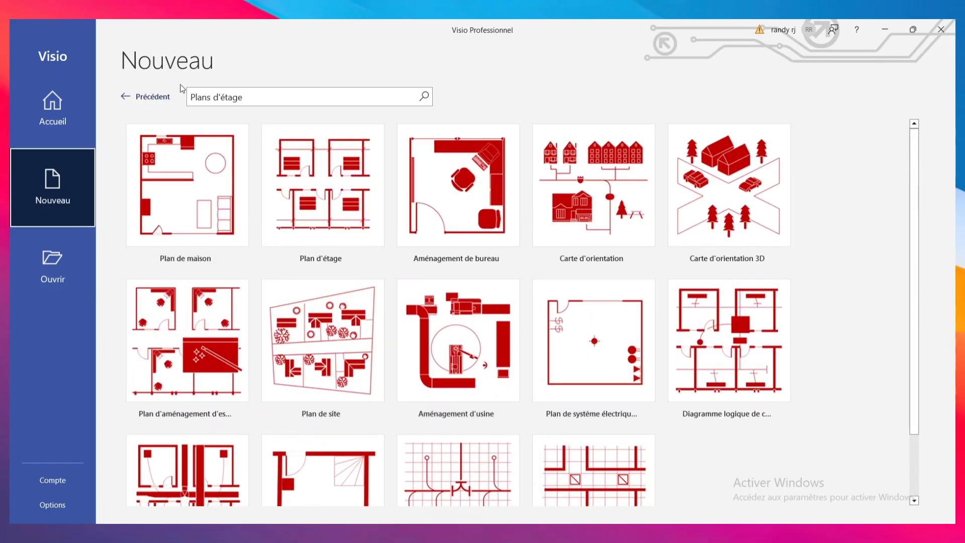
click(168, 97)
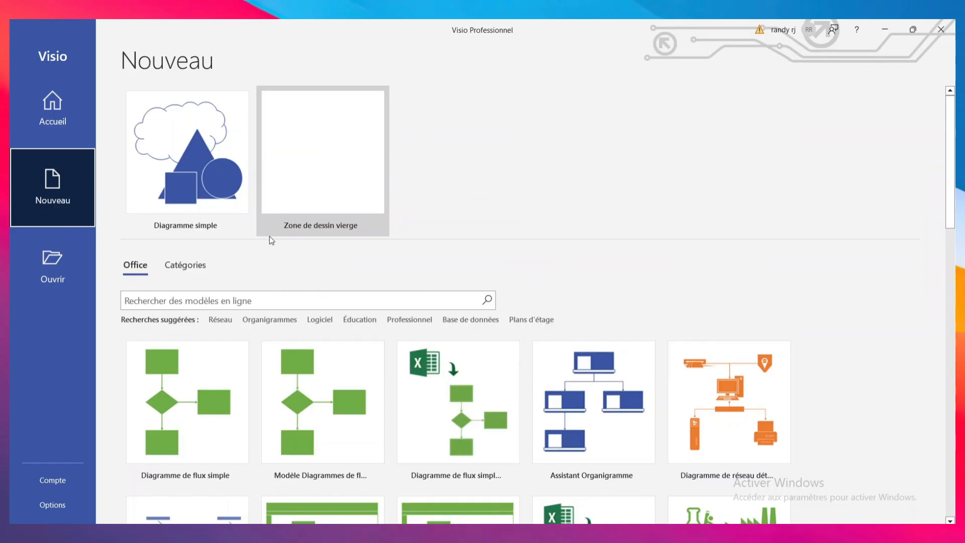
click(332, 319)
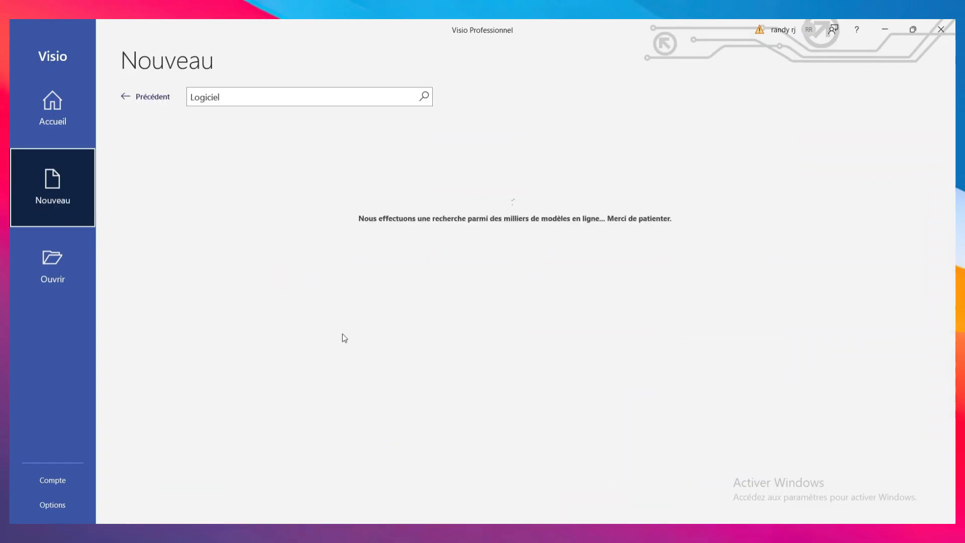
scroll(567, 275, down, 2)
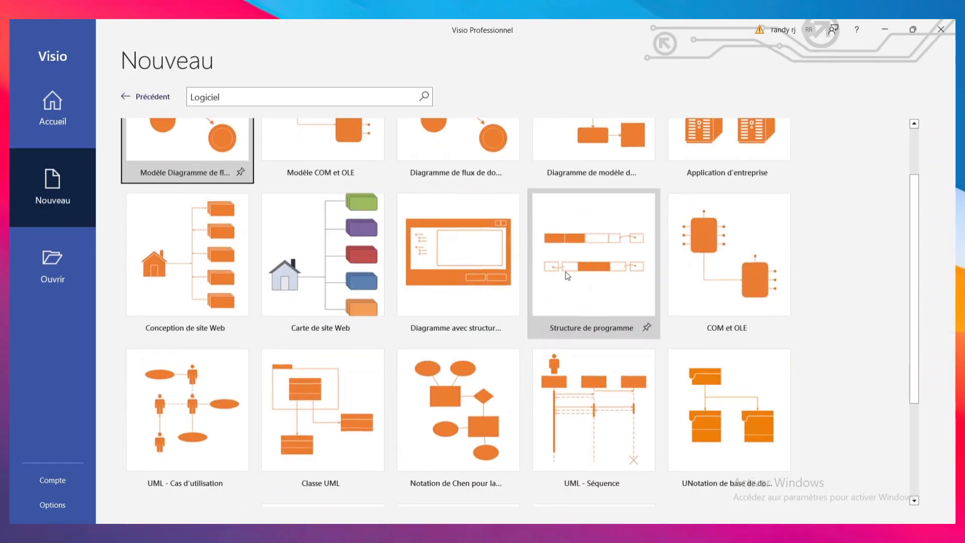
scroll(471, 387, down, 2)
scroll(471, 387, down, 1)
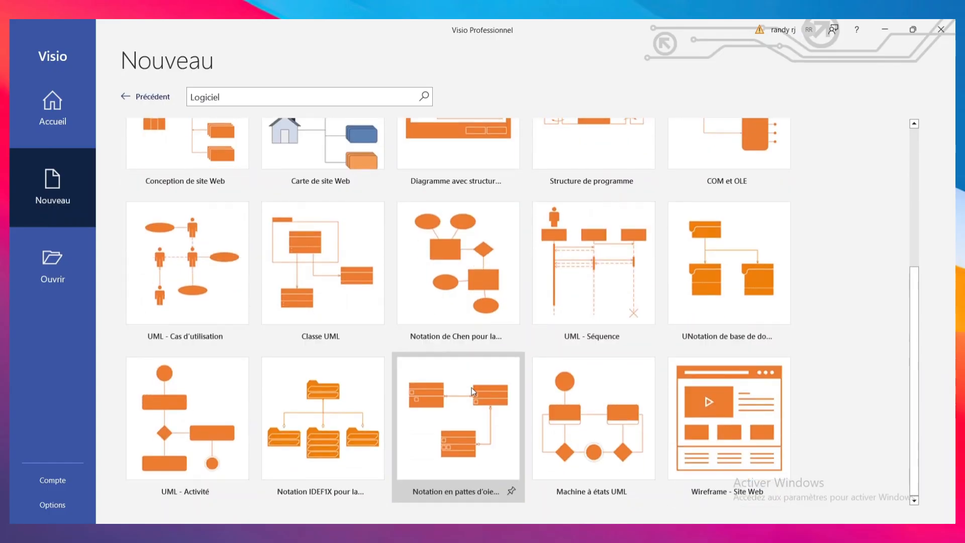
click(132, 96)
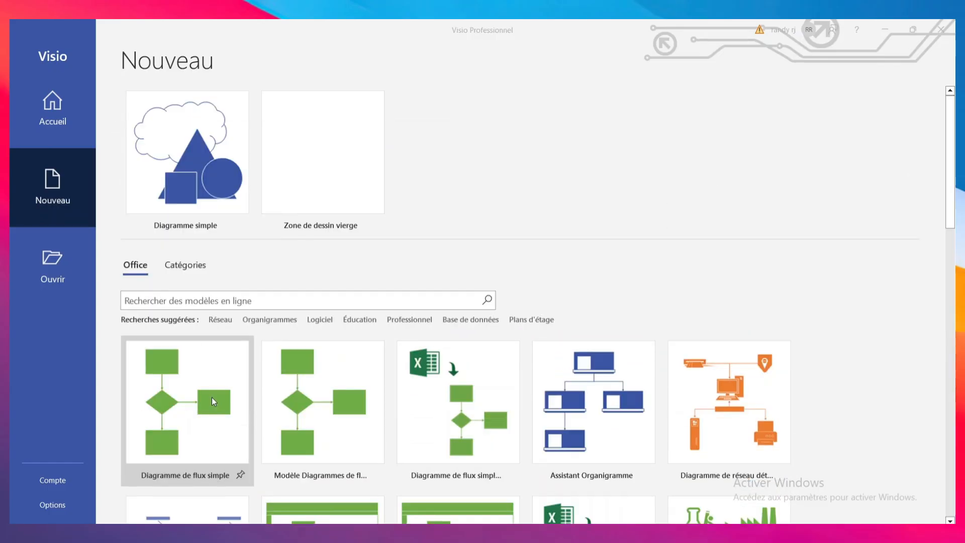
Step: Create a new drawing from the Diagramme de flux simple template
click(212, 400)
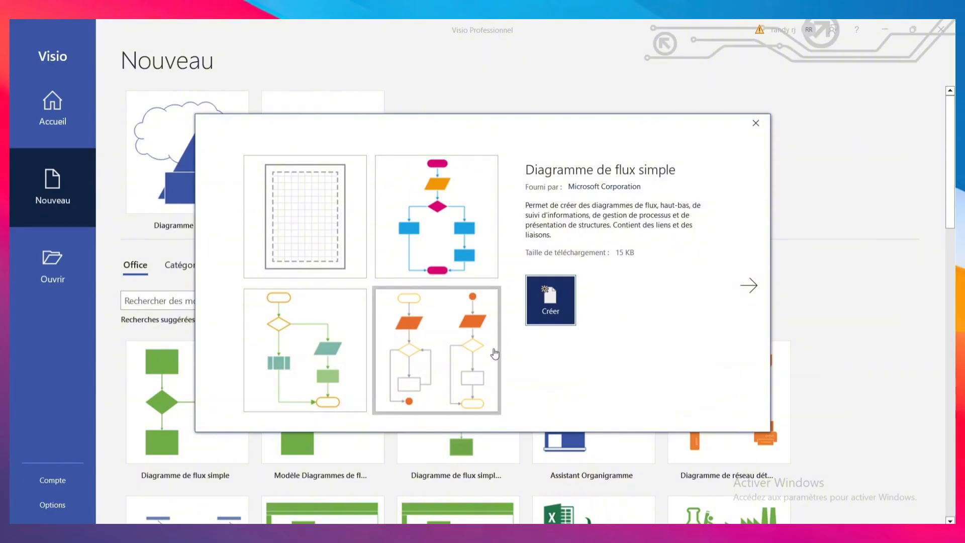
click(553, 309)
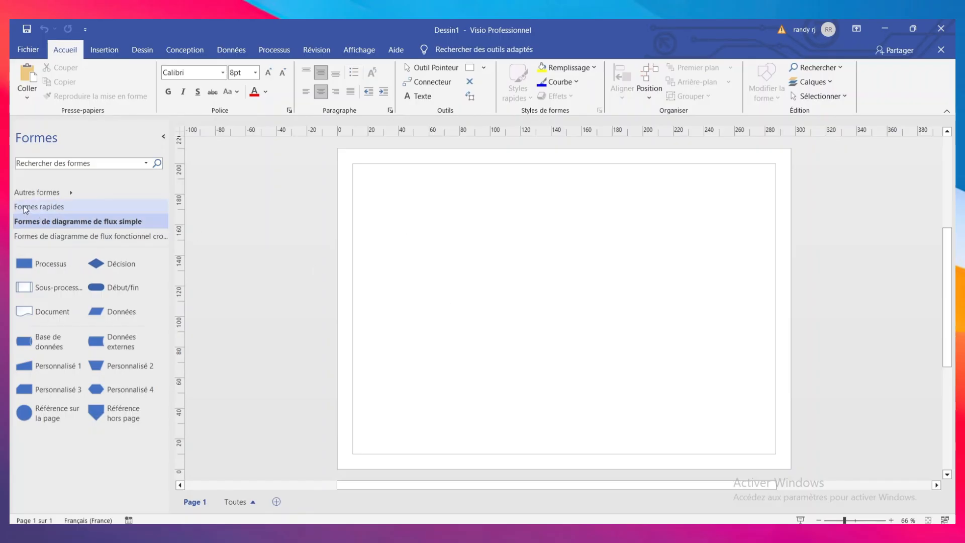
Step: Search the shapes for "rond" and place a Table ronde from Mobilier in the upper-left area of the drawing page
click(81, 167)
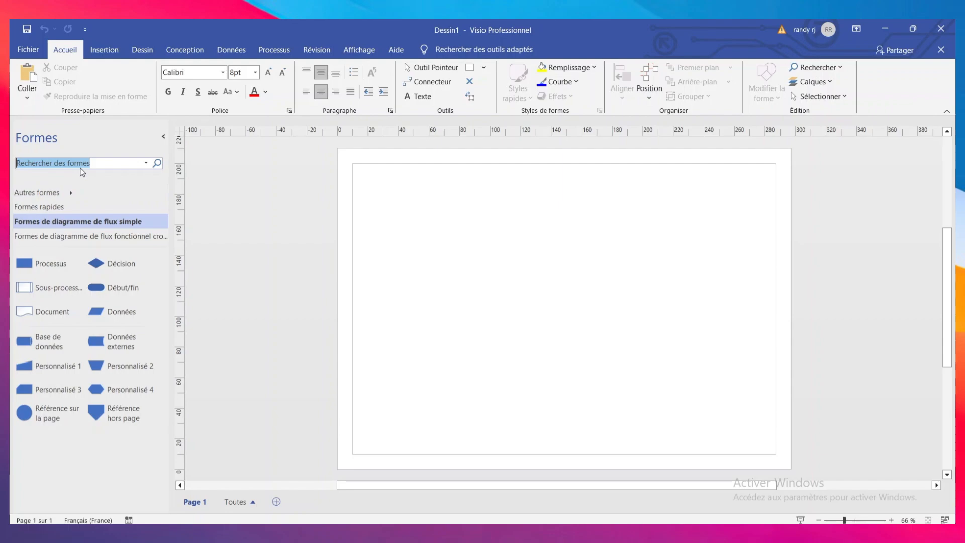
text(rond)
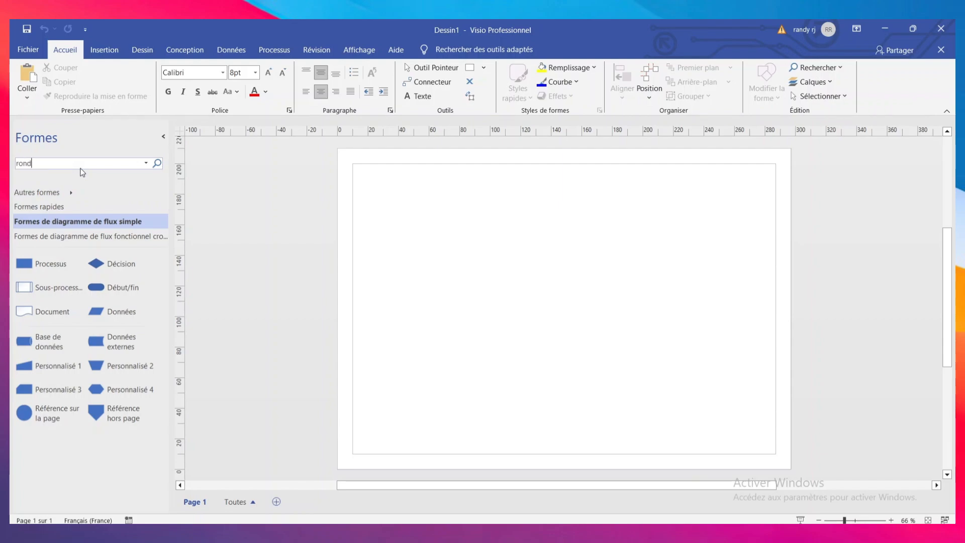
key(Return)
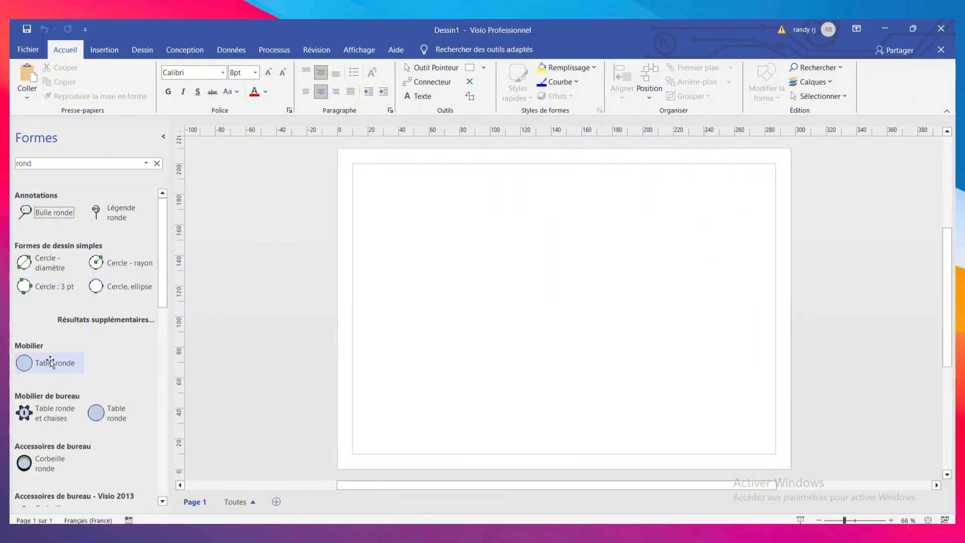
drag(50, 360, 553, 327)
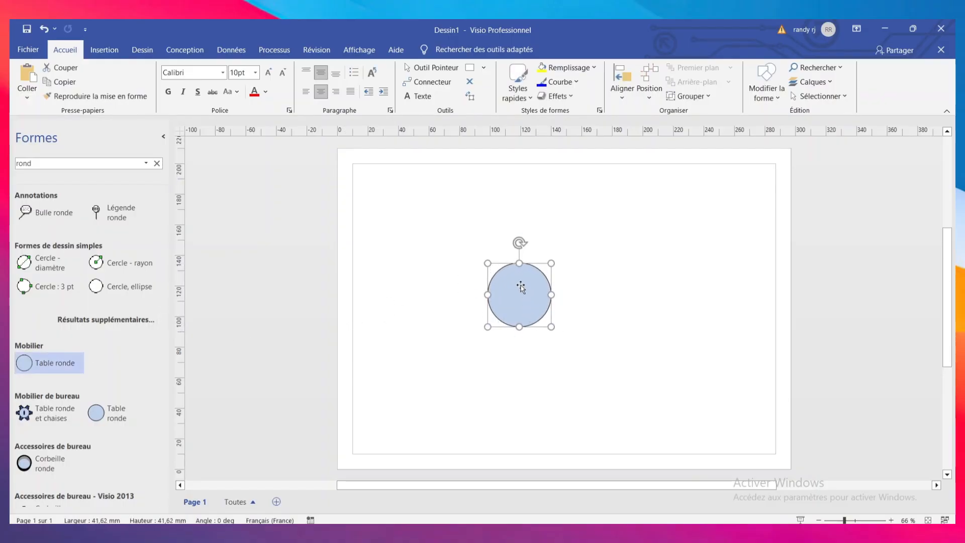
drag(521, 286, 454, 234)
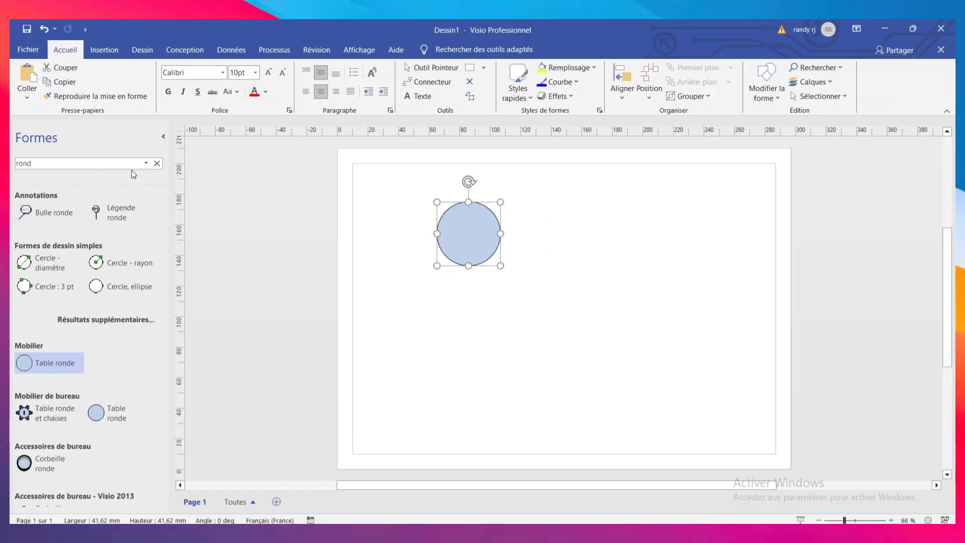
Step: Clear the shape search and collapse the Formes pane
click(157, 164)
click(162, 138)
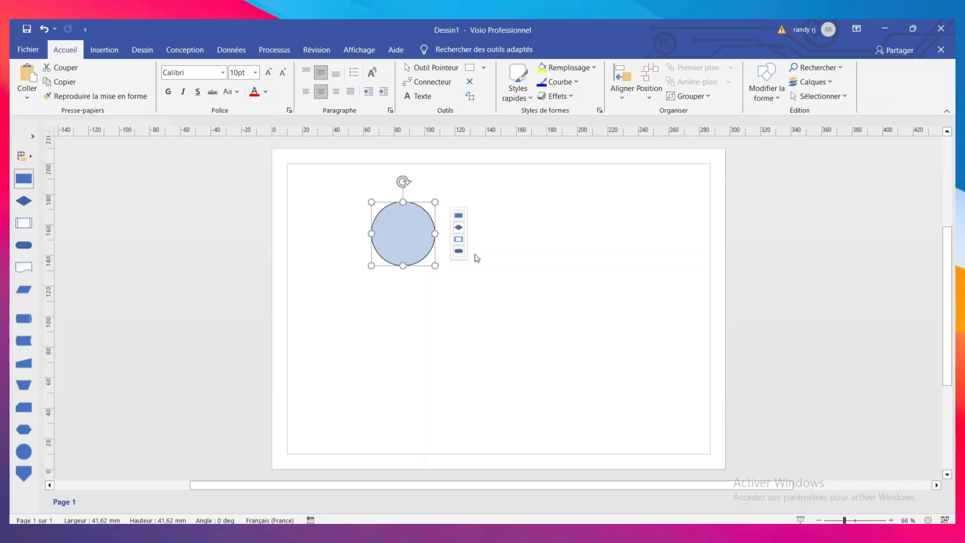
Step: Add a connected Décision diamond to the right of the circle and a connected Processus rectangle below the diamond
click(459, 228)
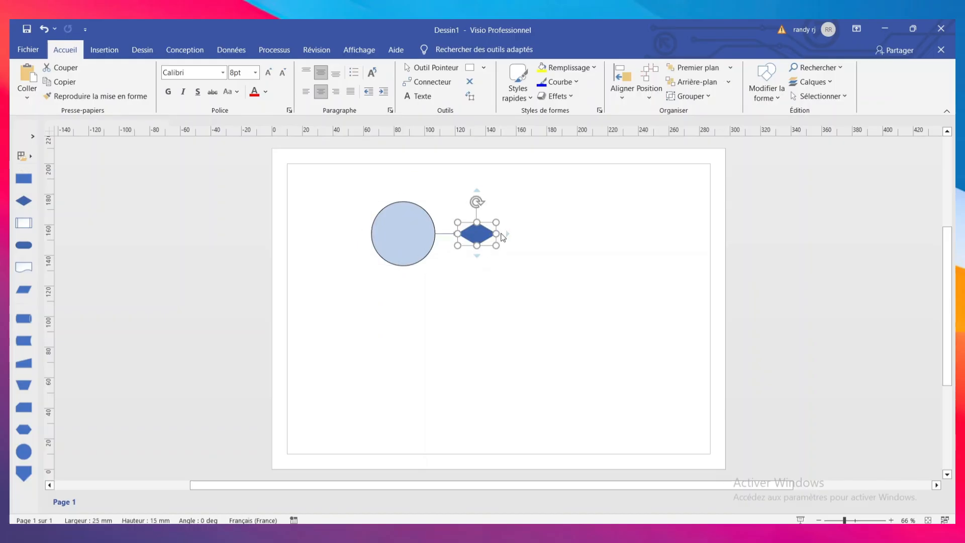
mouse_move(478, 194)
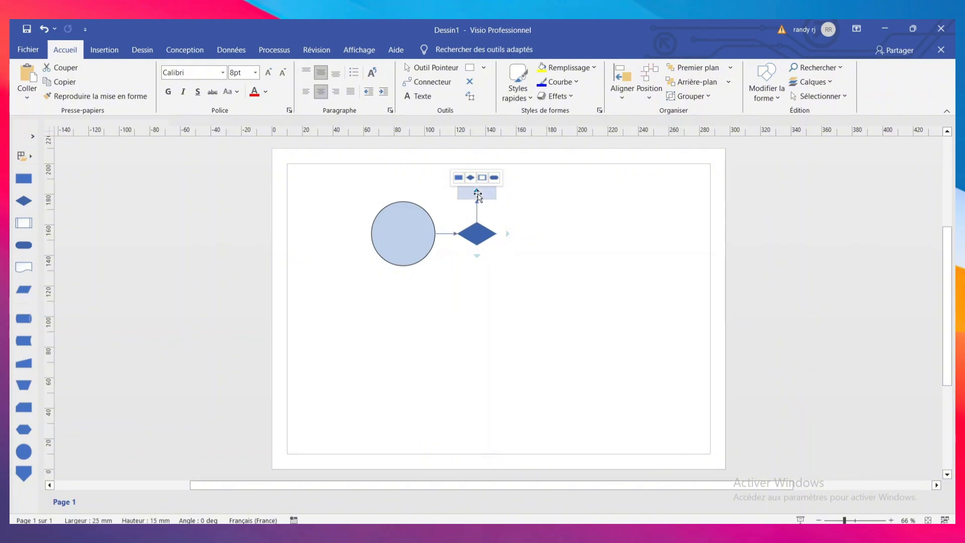
mouse_move(476, 257)
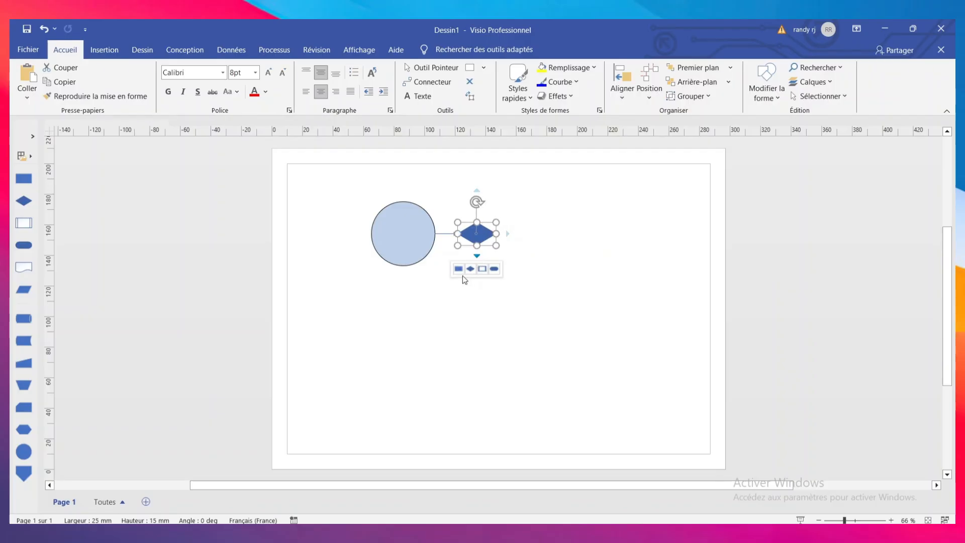
click(459, 269)
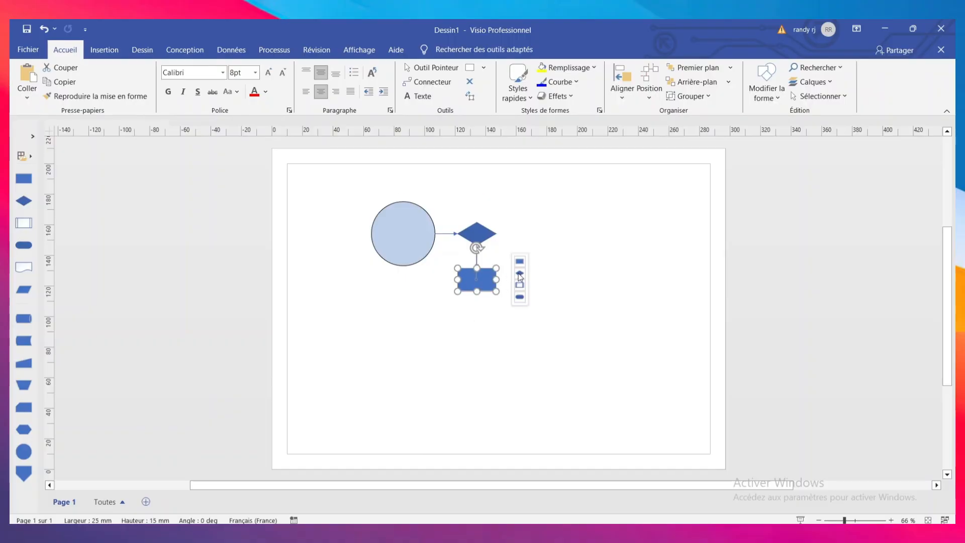
Step: Add a connected Décision diamond to the right of the rectangle and a connected rounded terminator shape above that diamond
click(520, 275)
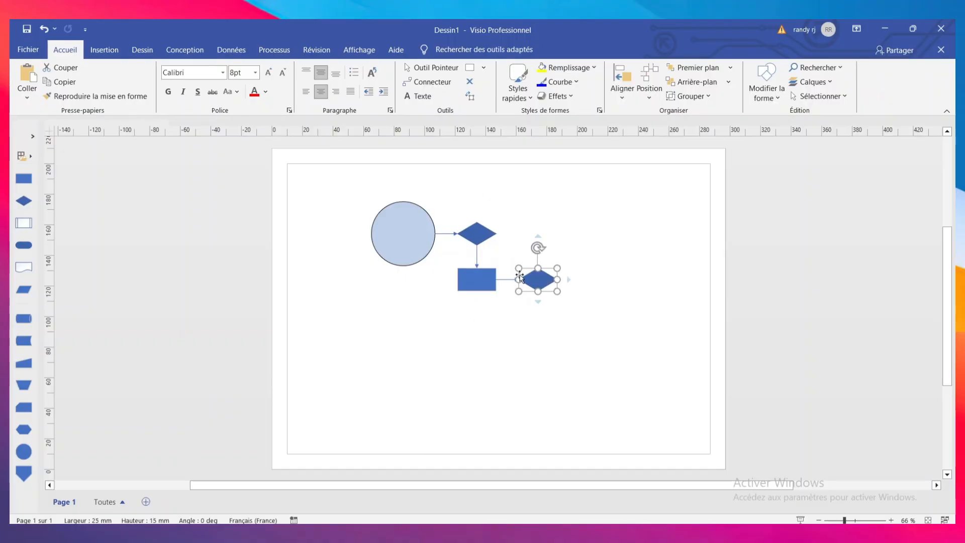
mouse_move(536, 240)
click(556, 222)
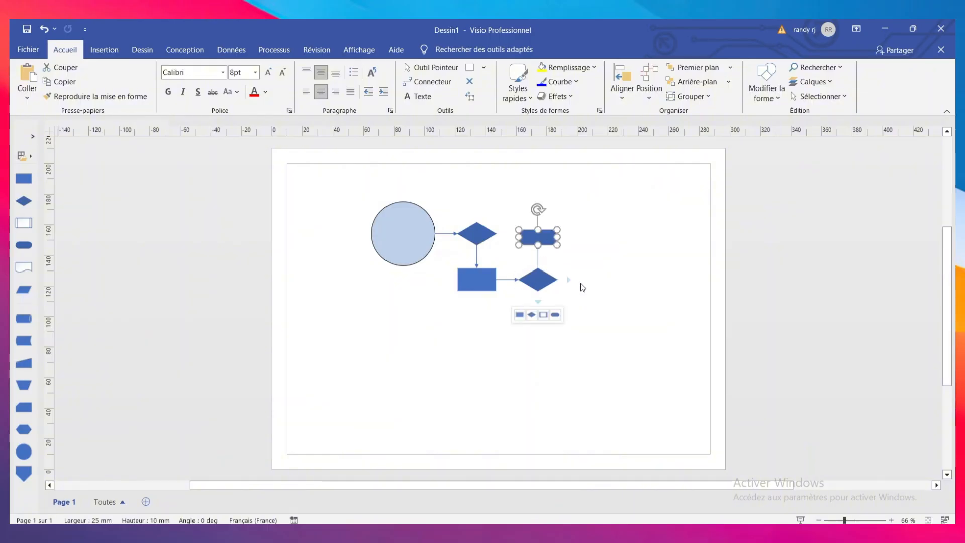
click(544, 241)
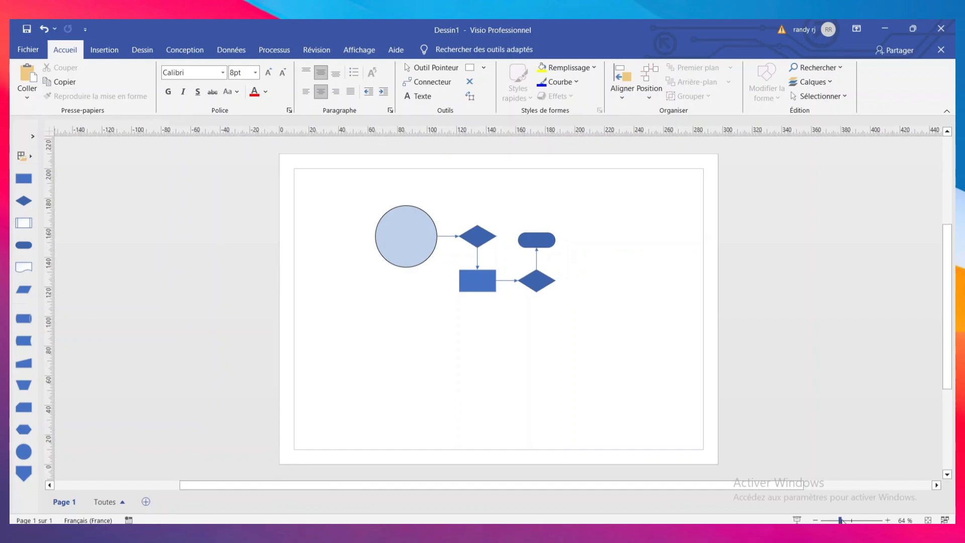
Step: Label the rounded terminator shape "Chaine d'approvisionement" and add a connected Processus rectangle to its right
drag(840, 520, 857, 520)
scroll(540, 333, up, 3)
click(593, 315)
key(Escape)
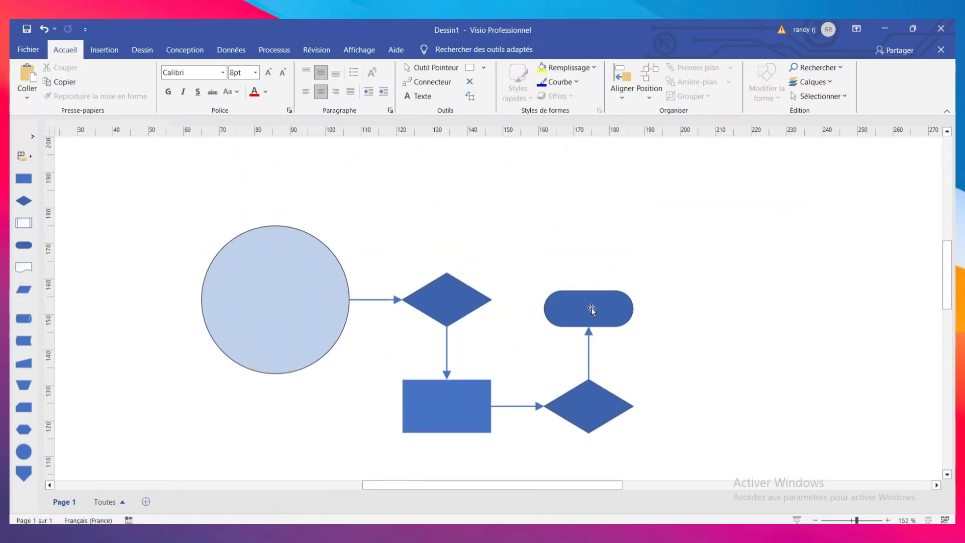
double_click(592, 309)
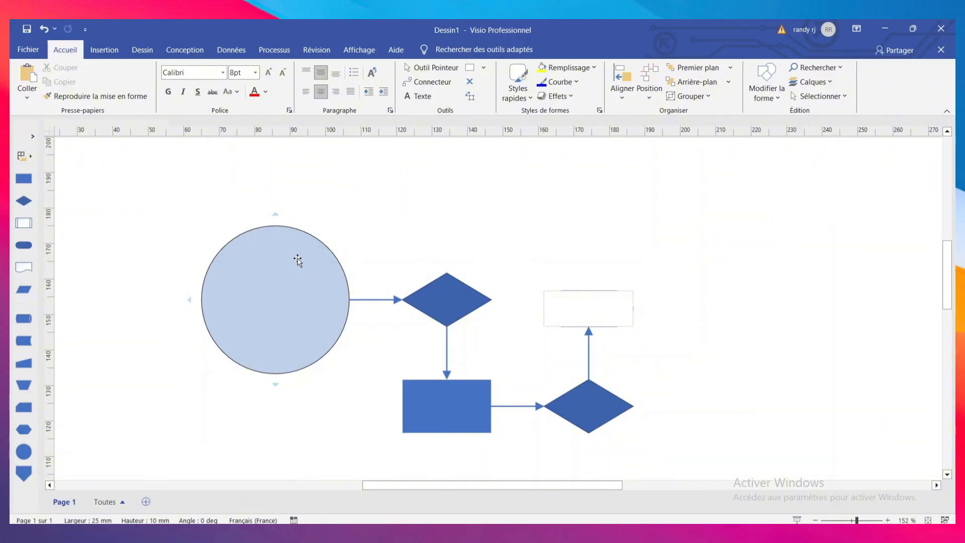
text(ch)
text(aine d'approvisionement)
click(560, 350)
click(635, 308)
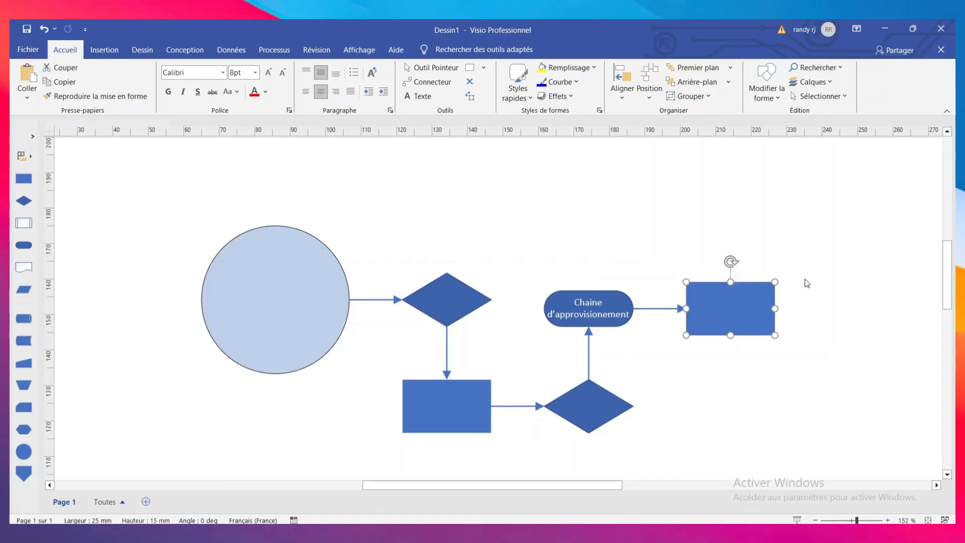
scroll(659, 324, down, 2)
scroll(459, 284, up, 2)
Step: Delete every diamond, rectangle and rounded shape from the flowchart, keeping only the large circle
click(253, 267)
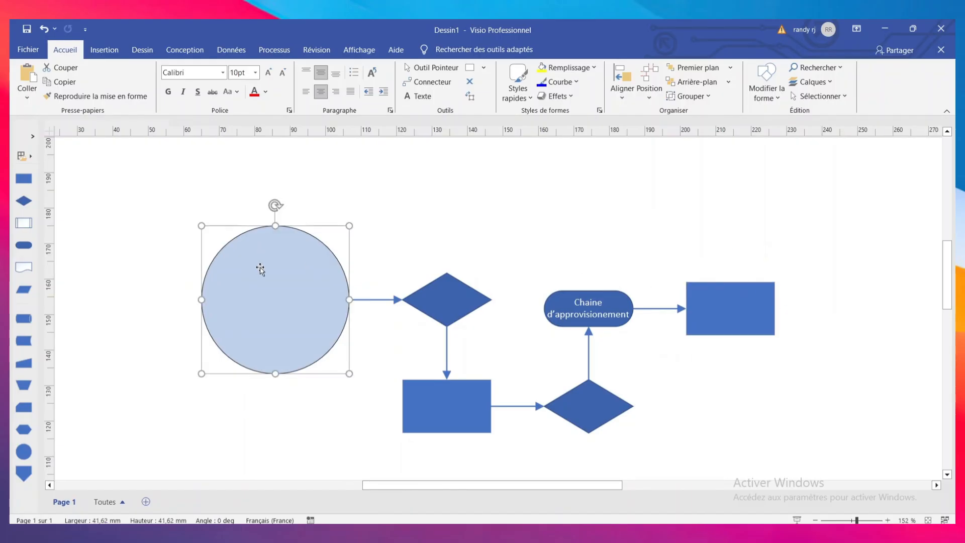
click(454, 299)
key(Delete)
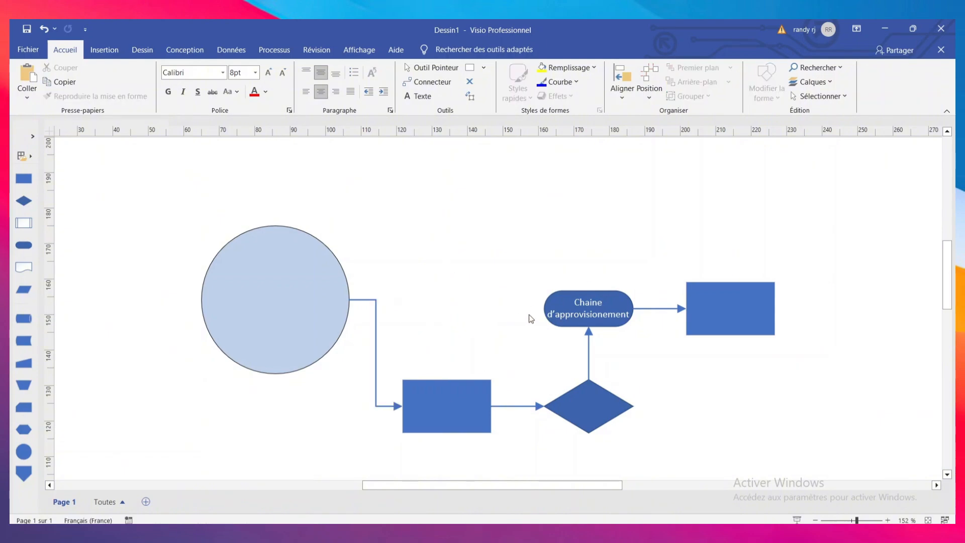
click(573, 316)
key(Delete)
click(701, 312)
key(Delete)
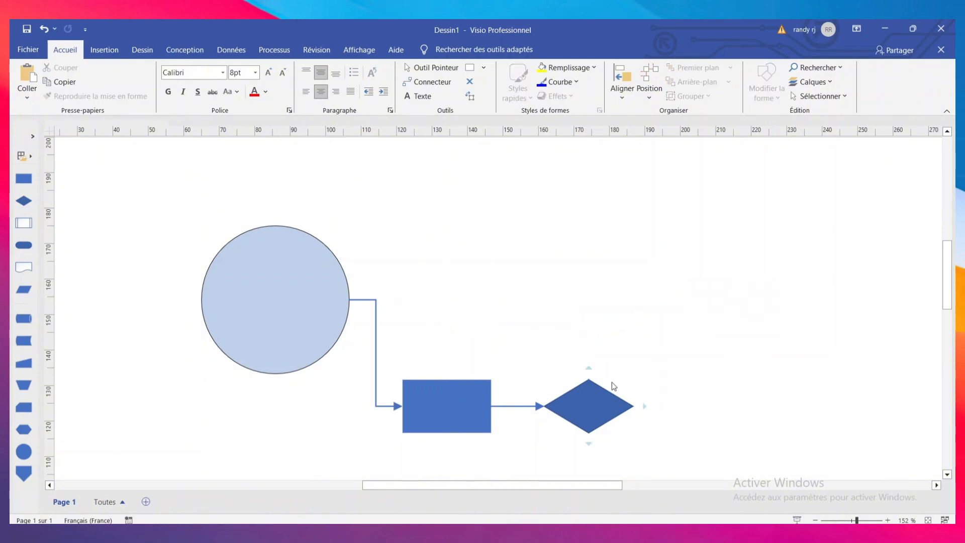
click(583, 402)
key(Delete)
click(477, 394)
key(Delete)
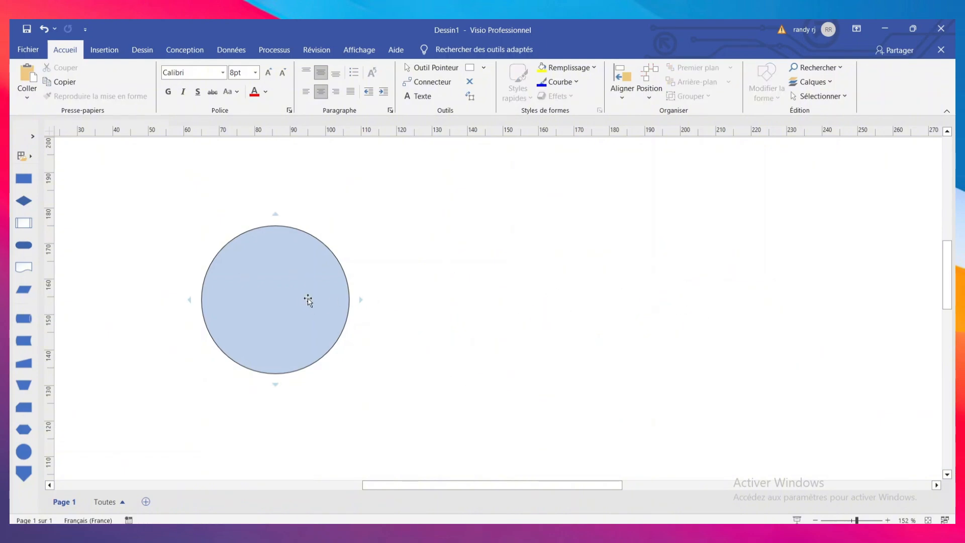
Step: Move the circle right toward the horizontal centre of the page and label it with the person's title and surname
drag(308, 300, 488, 276)
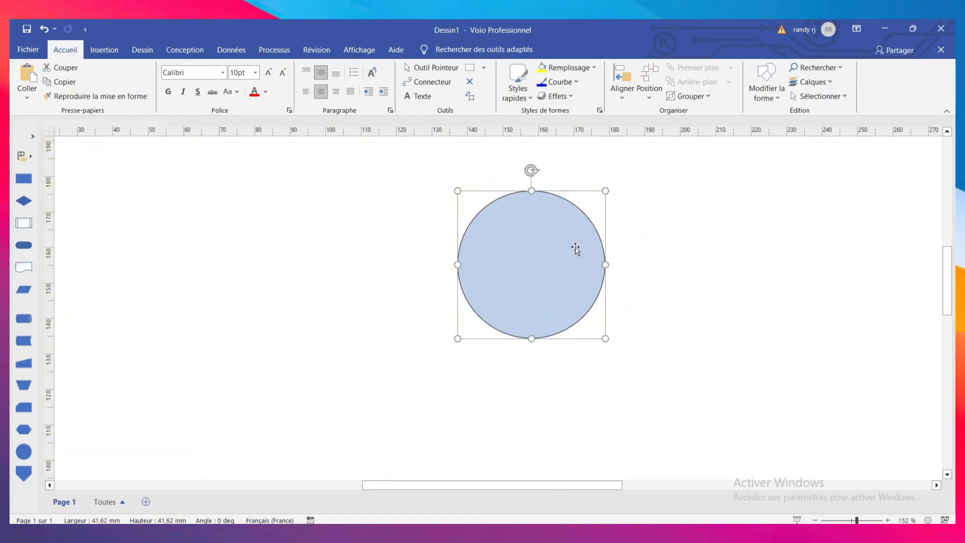
double_click(536, 261)
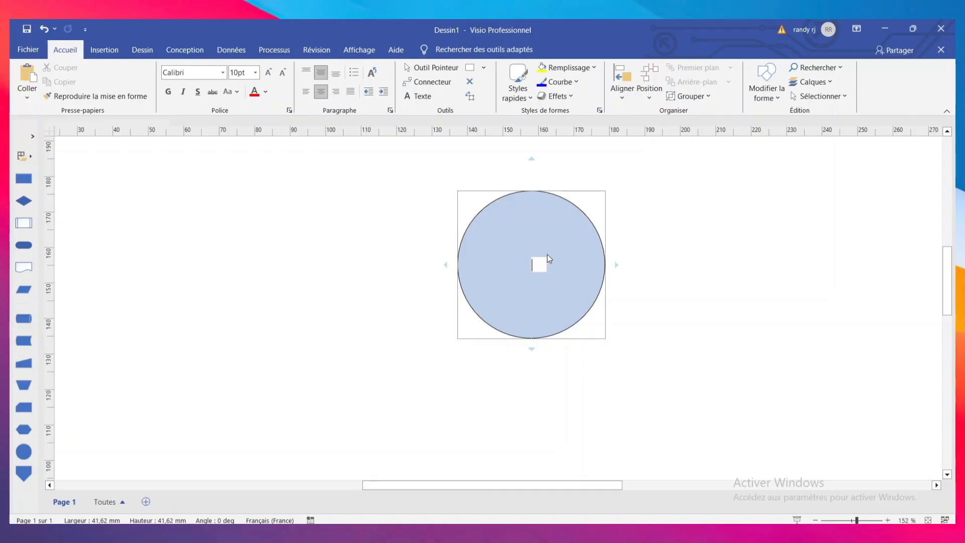
text(pres)
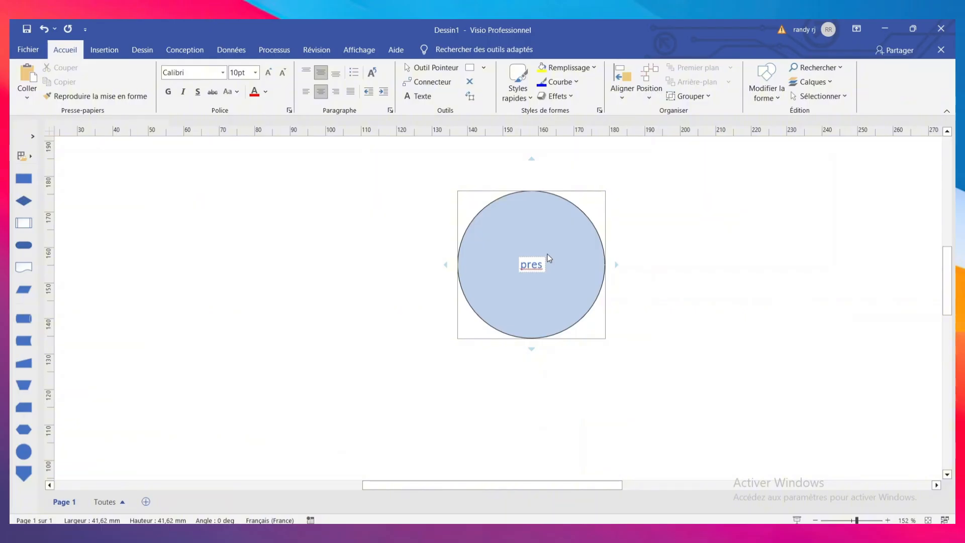
key(BackSpace)
key(BackSpace)
key(BackSpace)
key(BackSpace)
text(Mr. SILVESTER)
click(660, 351)
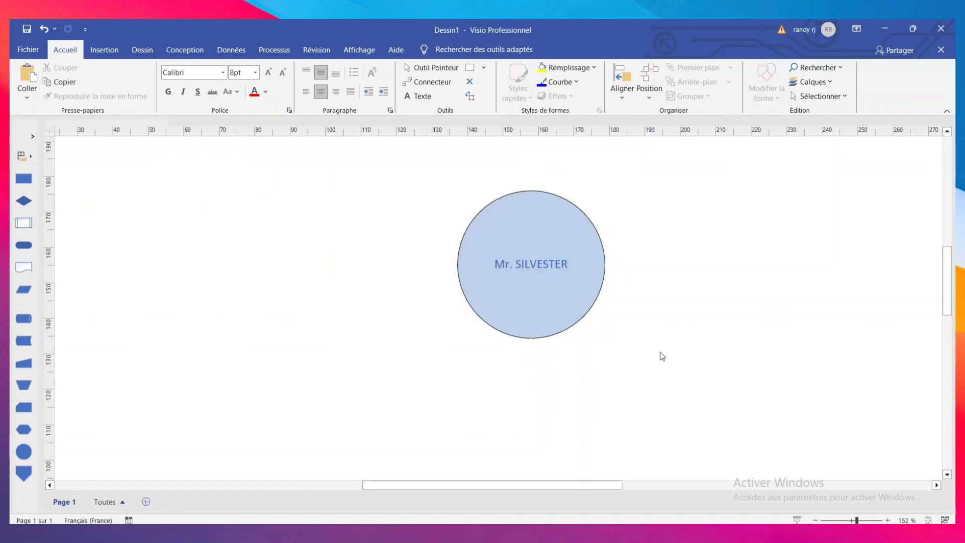
Step: Add a connected Processus rectangle directly below the labelled circle
scroll(658, 321, down, 1)
click(503, 272)
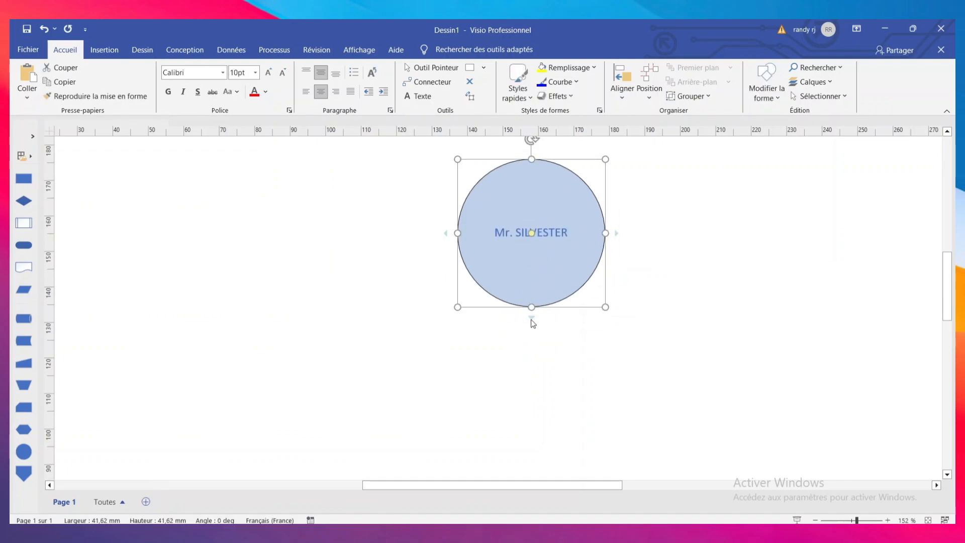
mouse_move(531, 319)
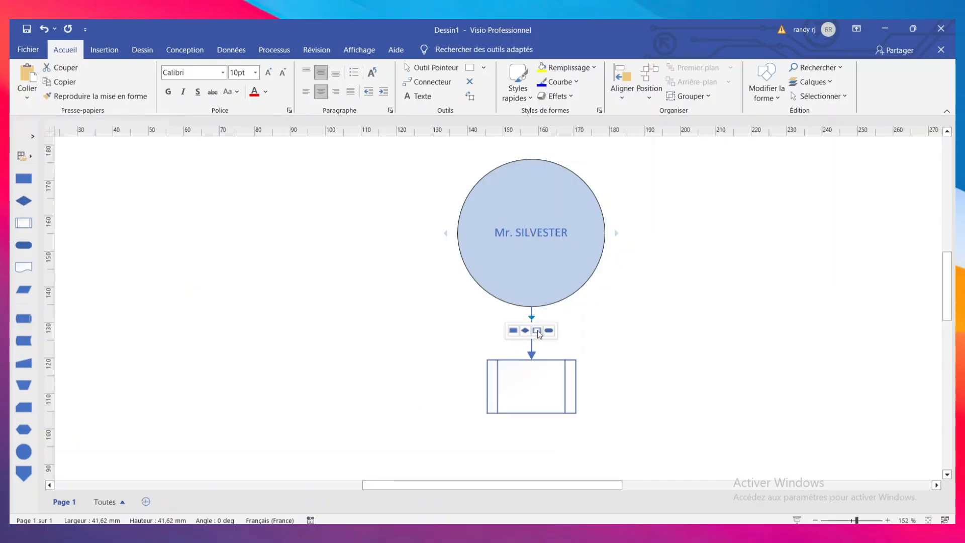
click(513, 330)
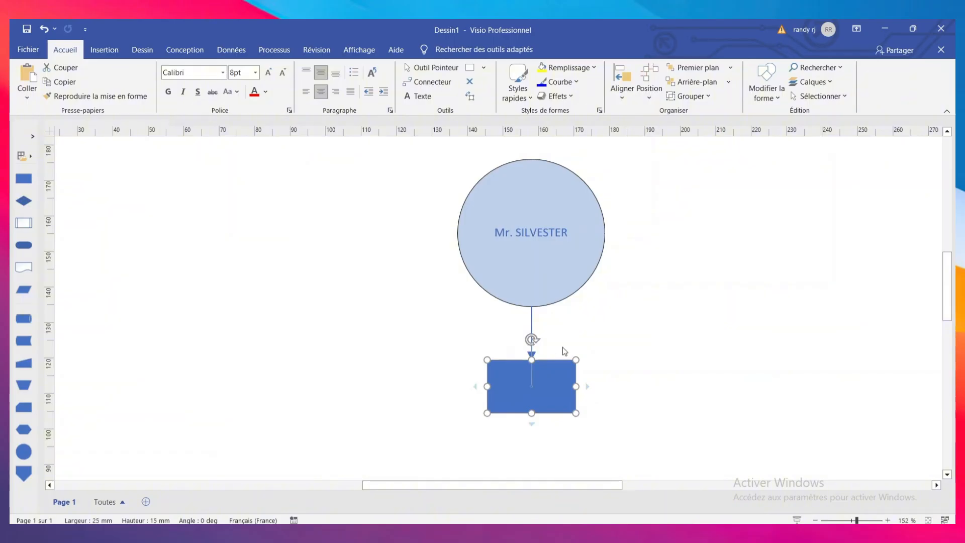
Step: Extend the rectangle below the circle into a row of five by adding two connected rectangles on each side
scroll(562, 346, down, 1)
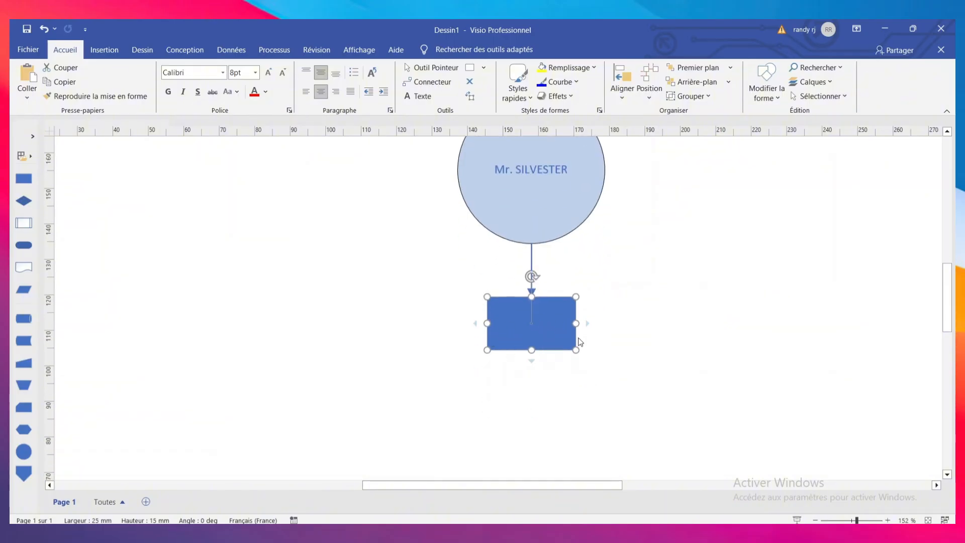
mouse_move(588, 325)
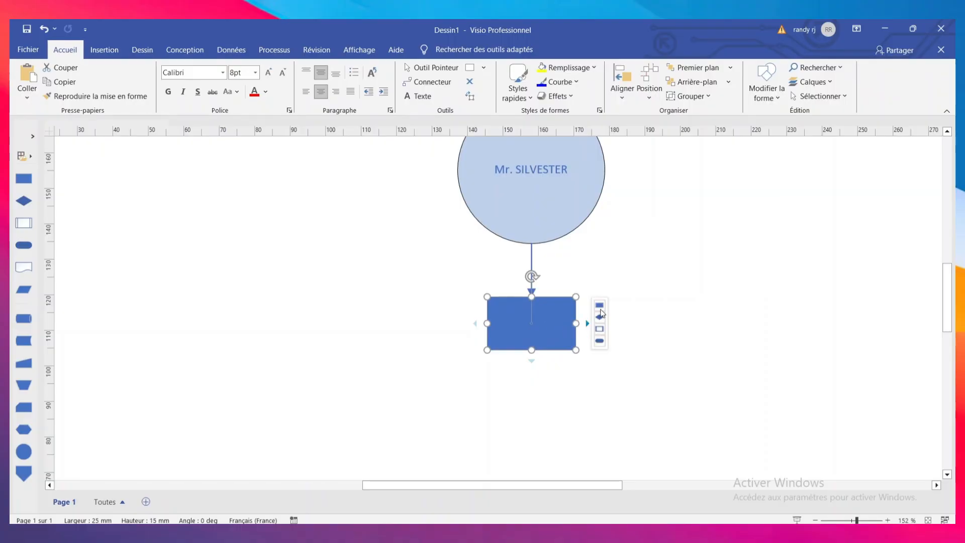
click(600, 306)
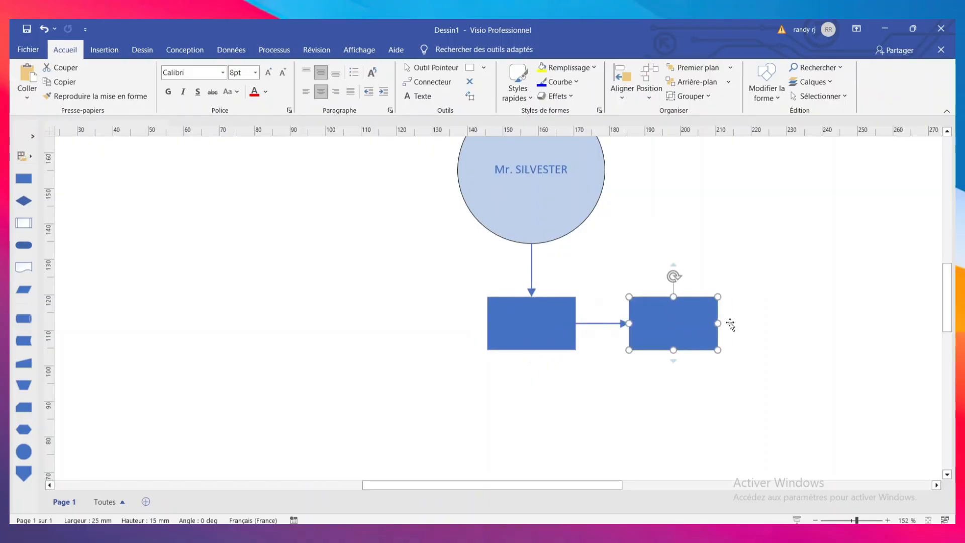
click(740, 310)
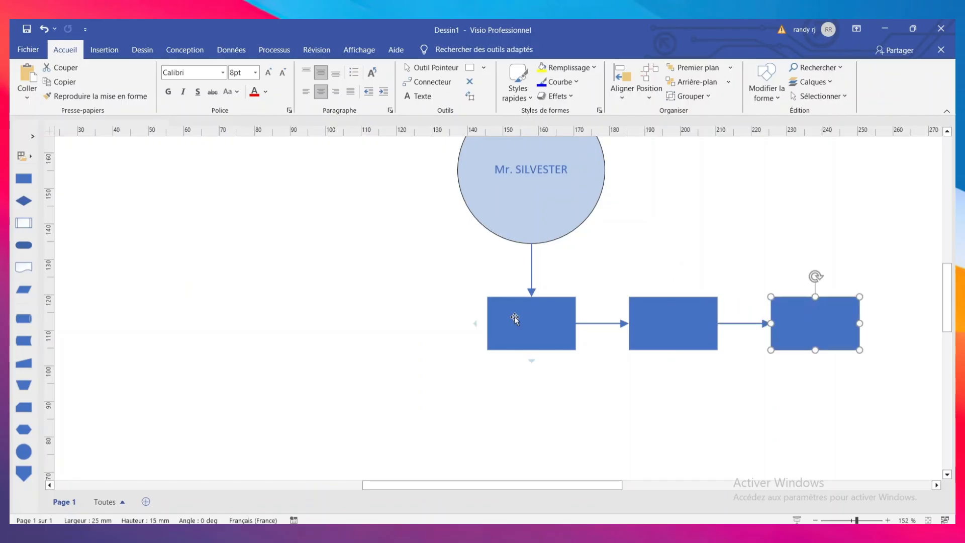
click(473, 325)
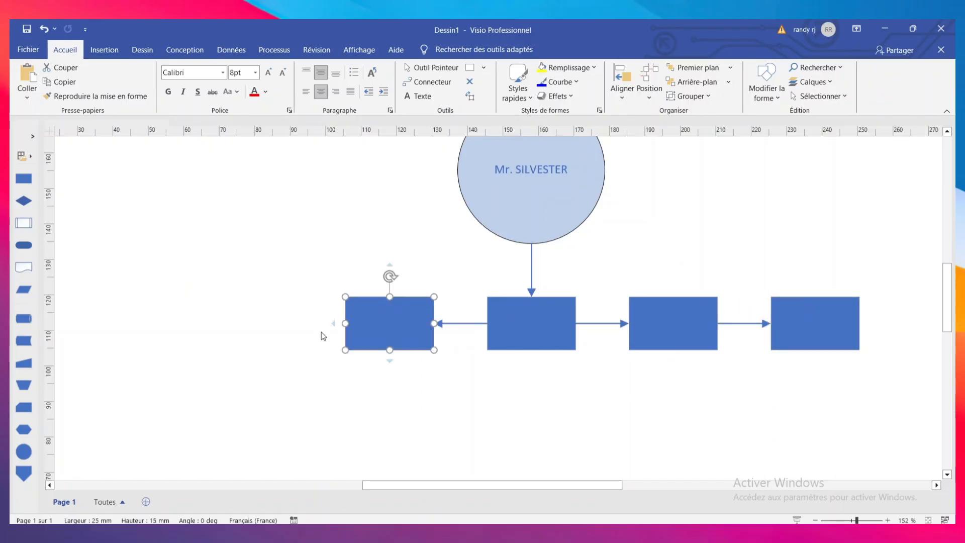
click(333, 323)
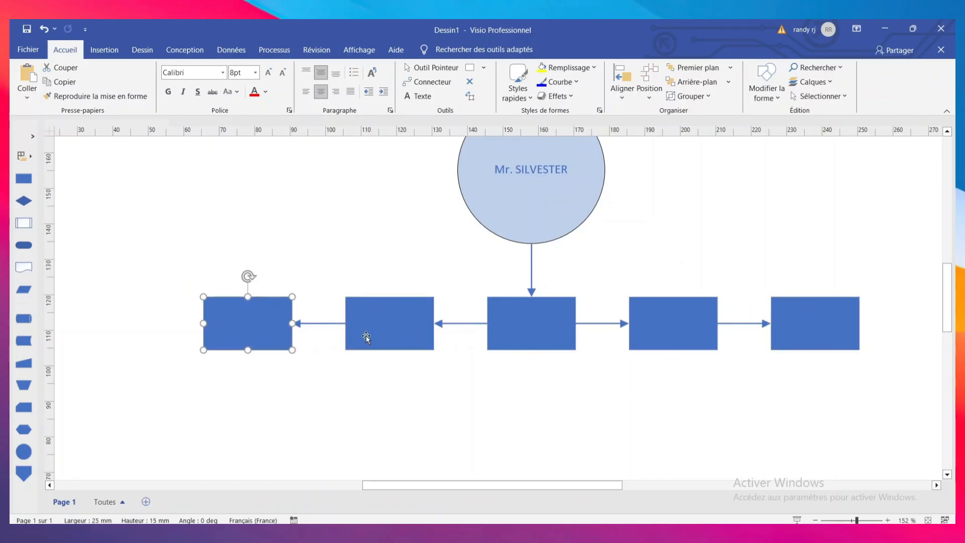
Step: Add a connected Décision diamond below each of the two leftmost rectangles in the row
scroll(252, 352, down, 1)
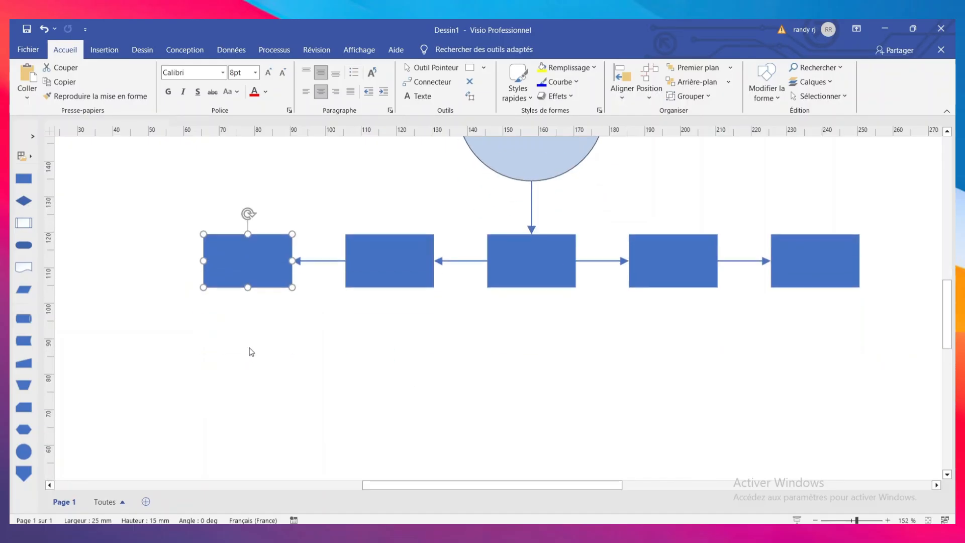
scroll(251, 352, down, 1)
mouse_move(248, 266)
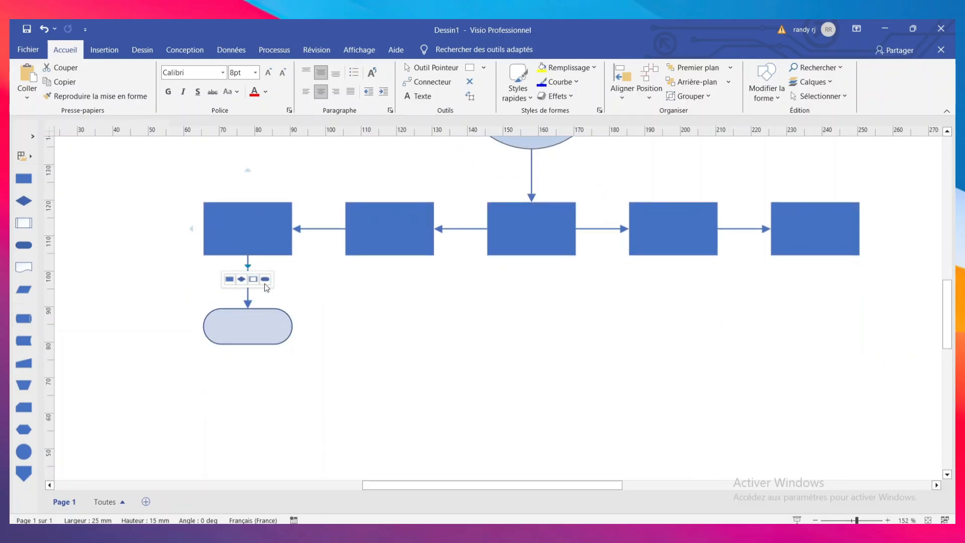
click(241, 279)
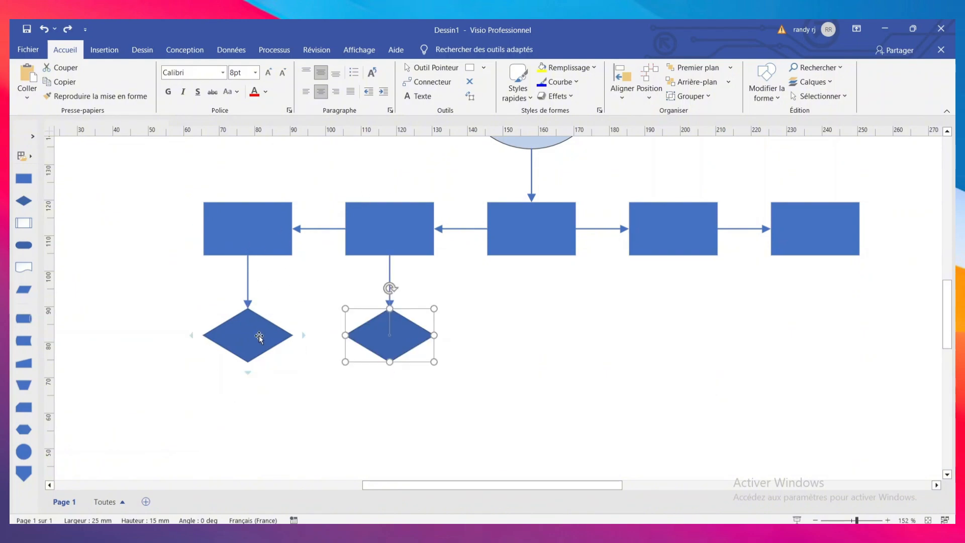
Step: Delete the diamond below the second rectangle from the left
key(Escape)
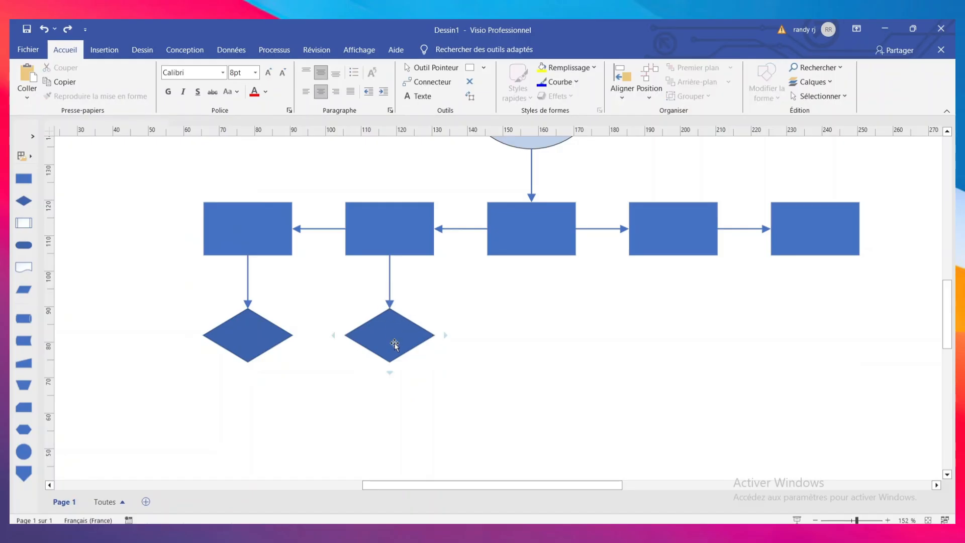
click(395, 345)
key(Delete)
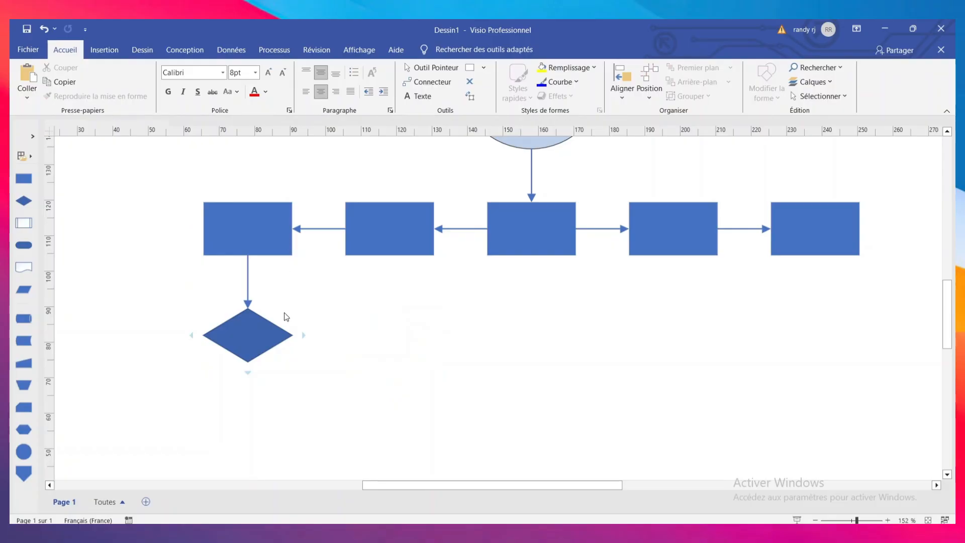
click(303, 336)
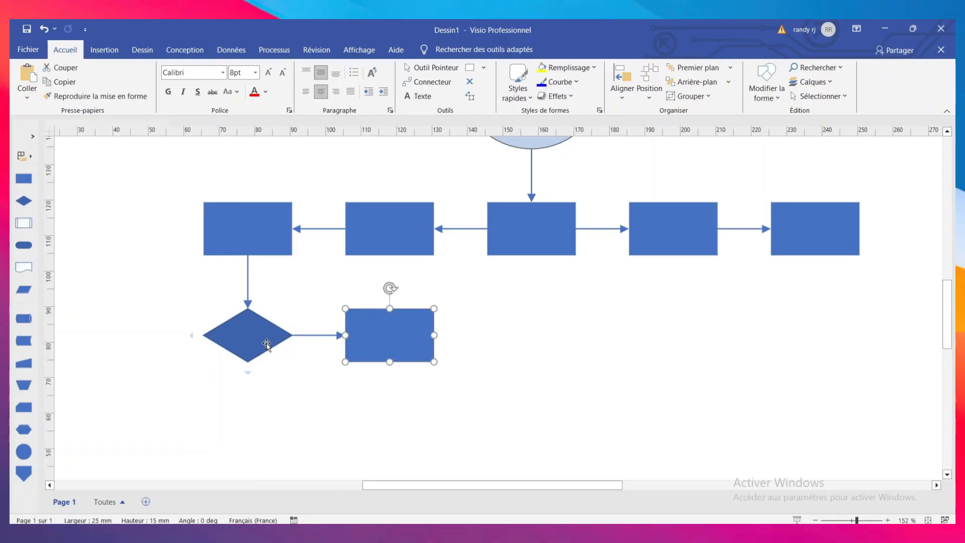
right_click(395, 342)
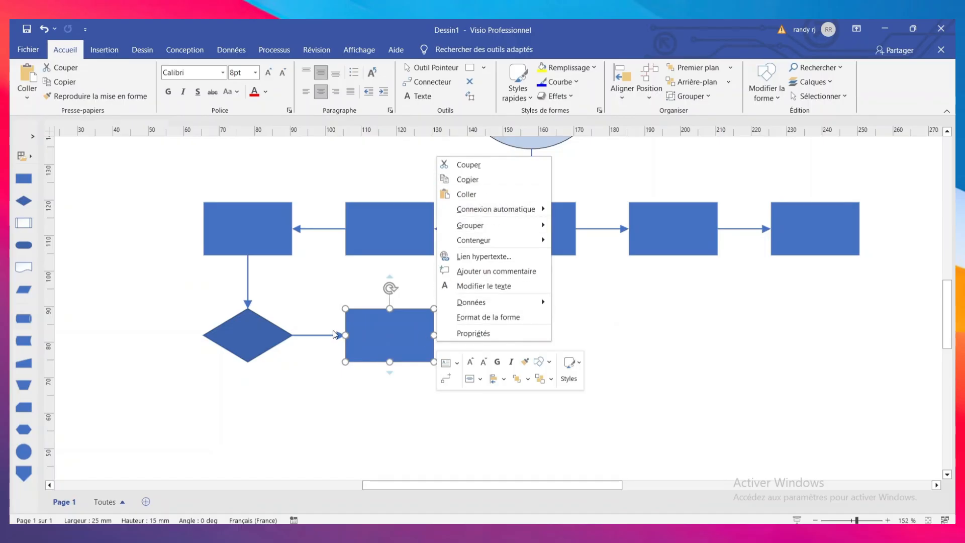
click(379, 342)
key(Delete)
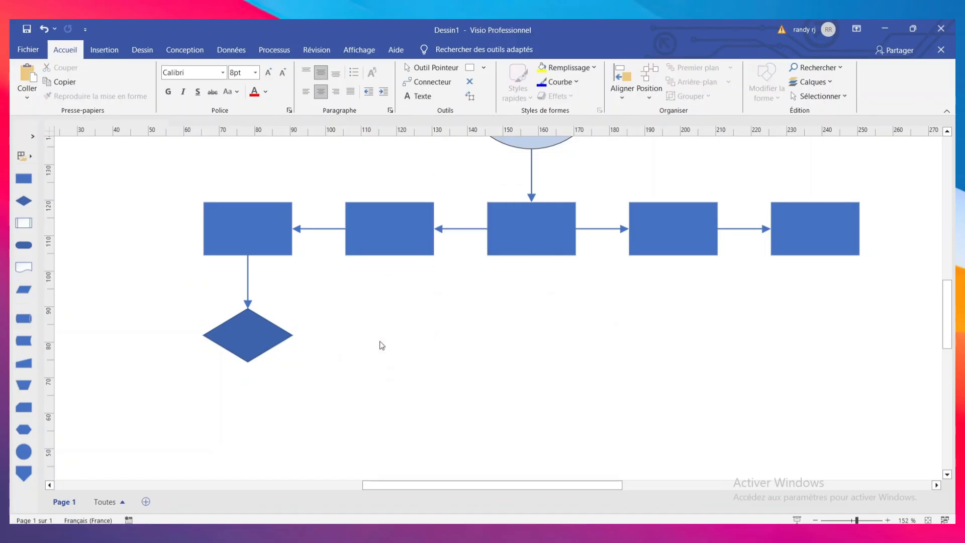
Step: Place a hexagon to the right of the diamond, connected from it, with a second connected hexagon below the first
mouse_move(301, 337)
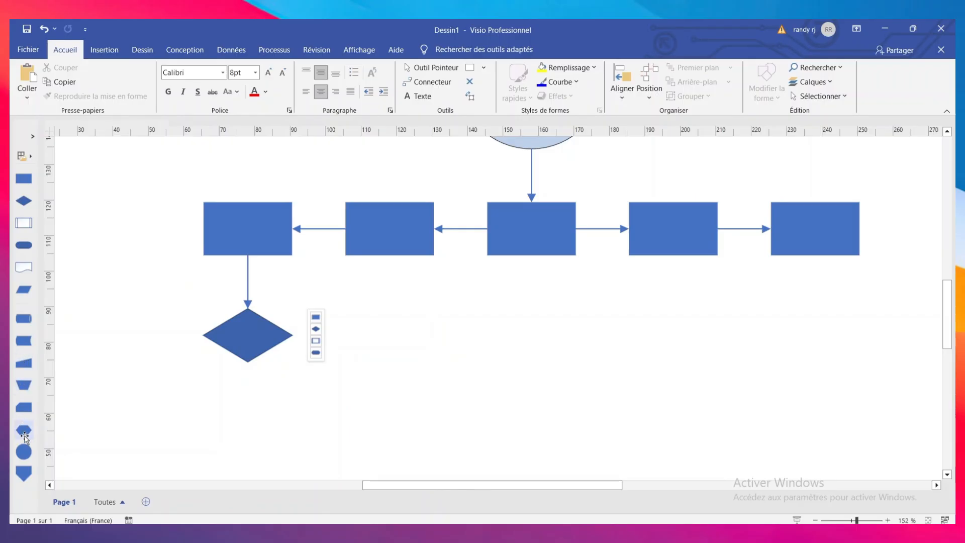
drag(24, 437, 375, 335)
click(267, 333)
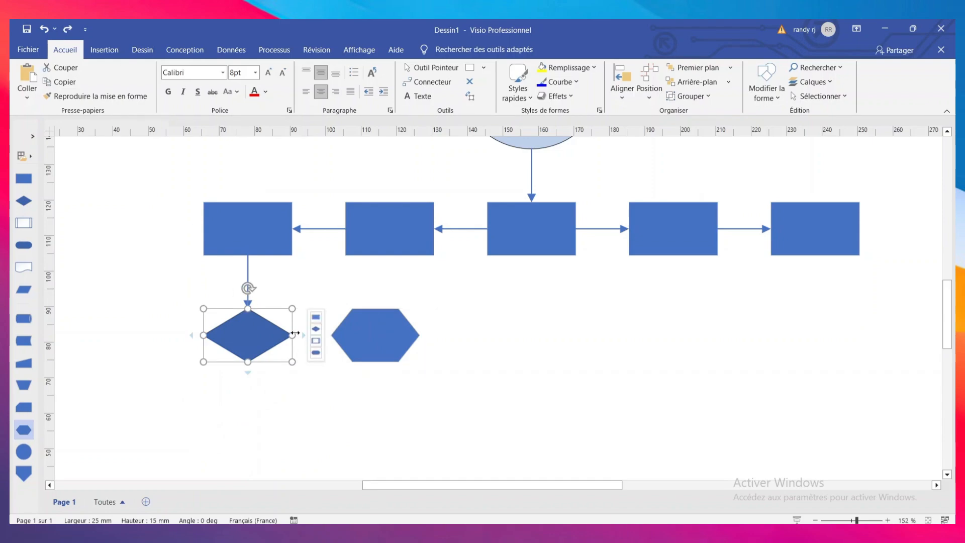
drag(300, 336, 332, 335)
click(444, 362)
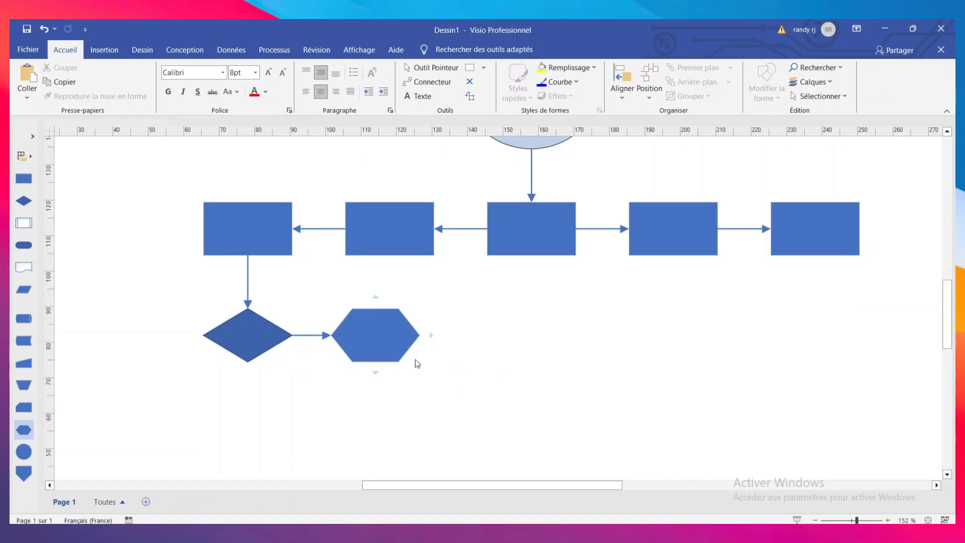
click(374, 372)
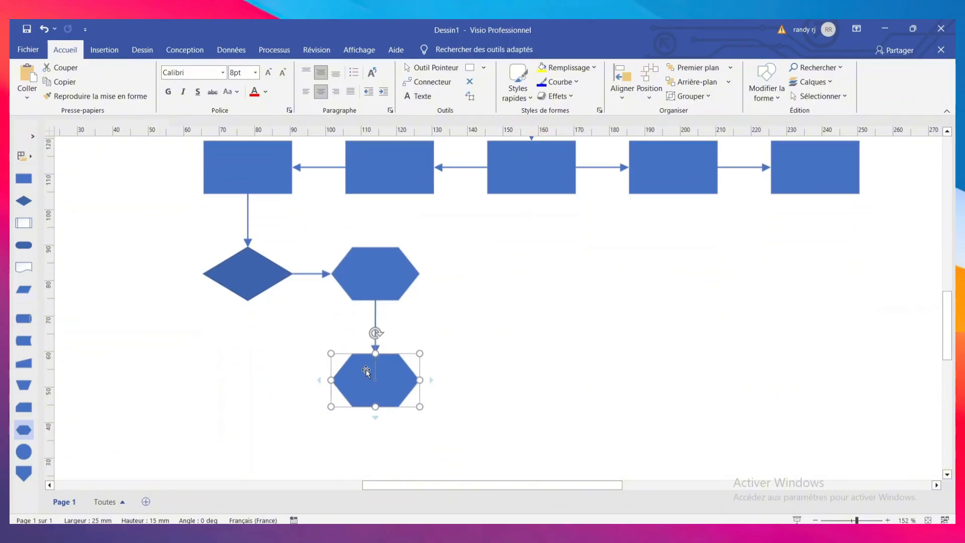
scroll(365, 369, down, 2)
scroll(442, 333, up, 4)
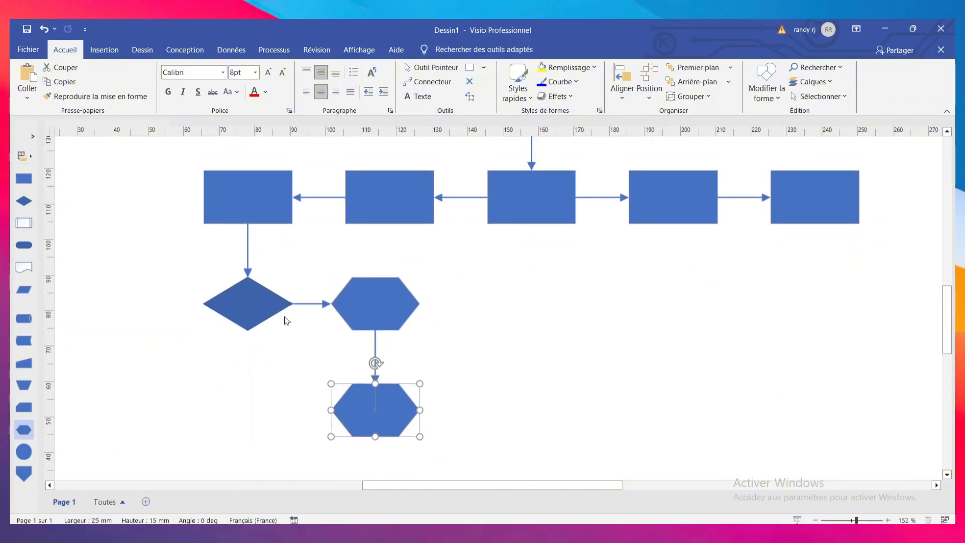
scroll(394, 307, down, 3)
scroll(421, 309, up, 5)
scroll(422, 309, up, 4)
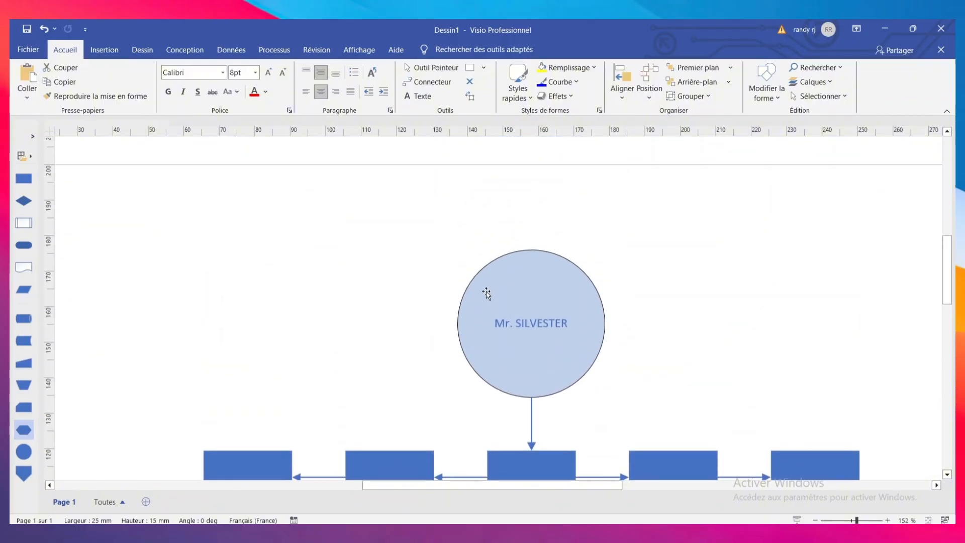
scroll(299, 332, down, 4)
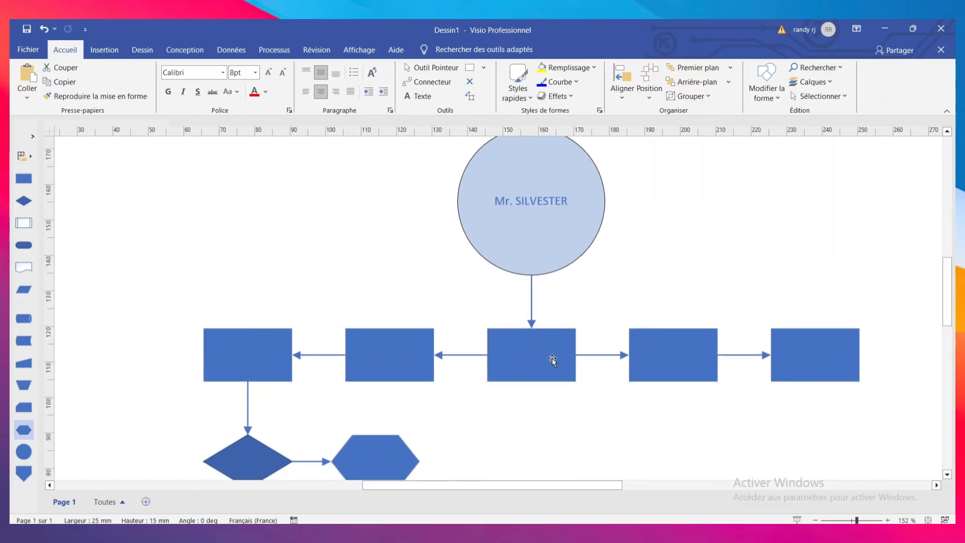
Step: Browse other shape collections by opening the Blocs stencil and one of the Ingénierie stencils
click(21, 155)
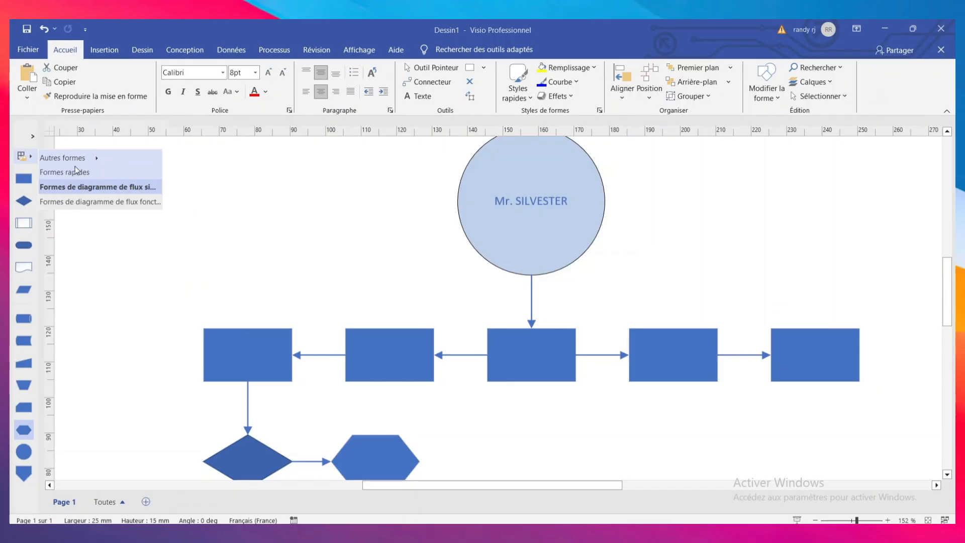
mouse_move(90, 159)
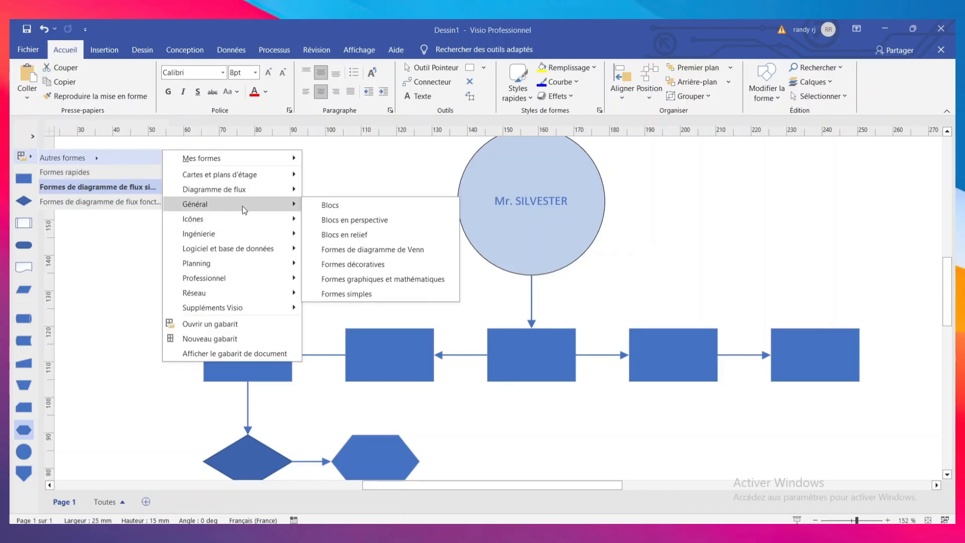
click(354, 211)
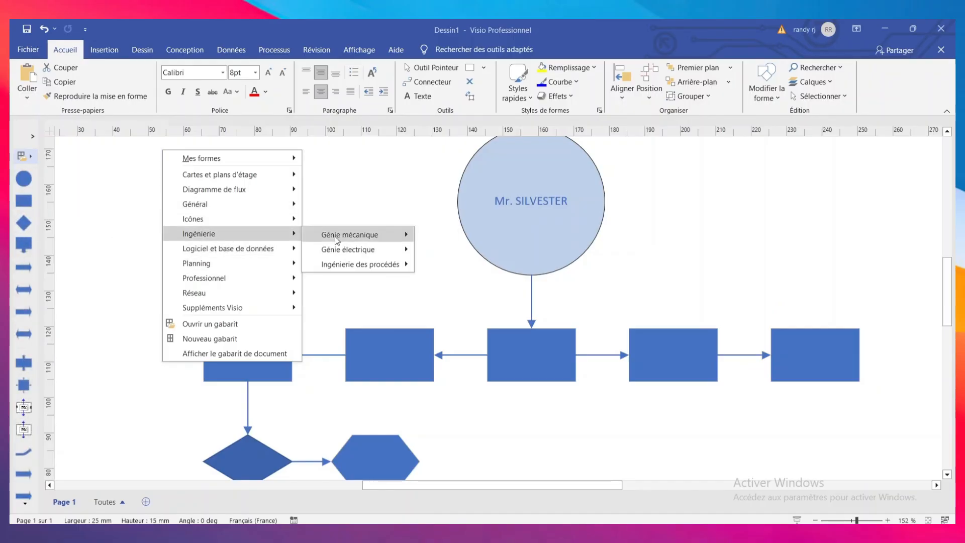
click(481, 250)
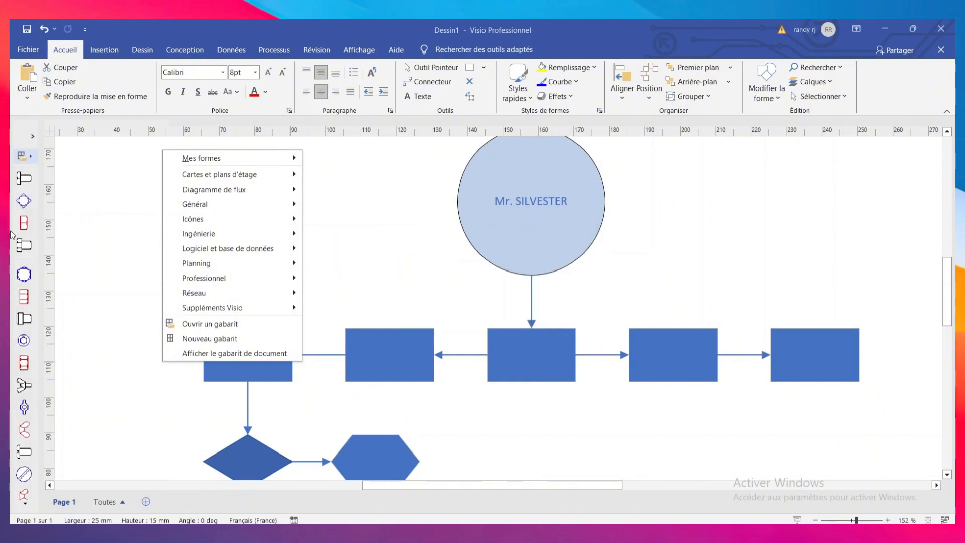
Step: Open the Ordinateurs et moniteurs network stencil and place a laptop shape below the middle rectangle of the row
mouse_move(269, 293)
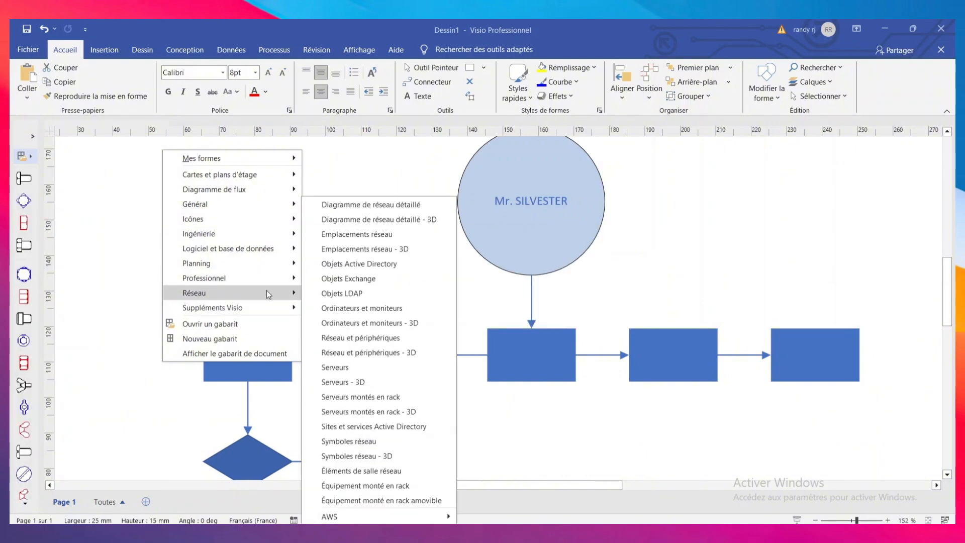
click(381, 311)
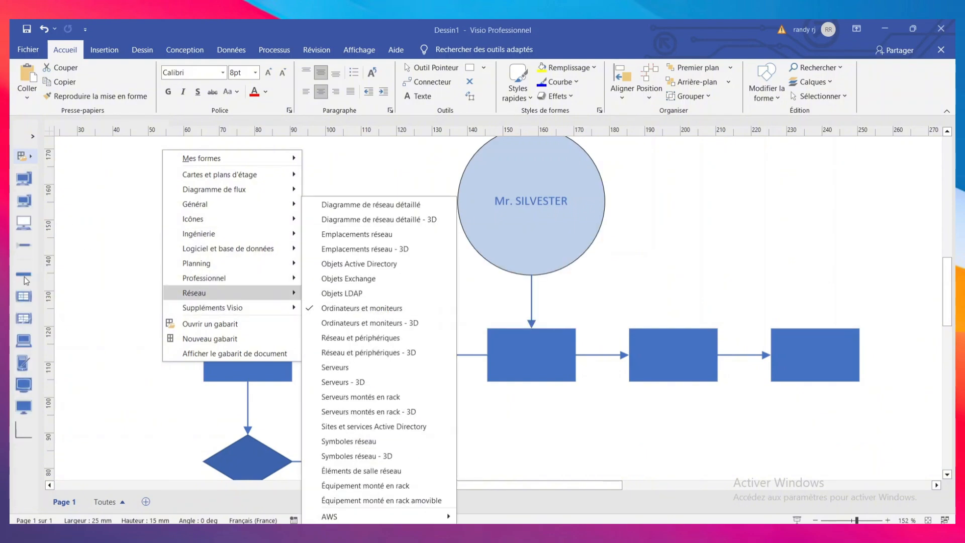
click(23, 341)
drag(24, 340, 524, 334)
scroll(528, 371, down, 3)
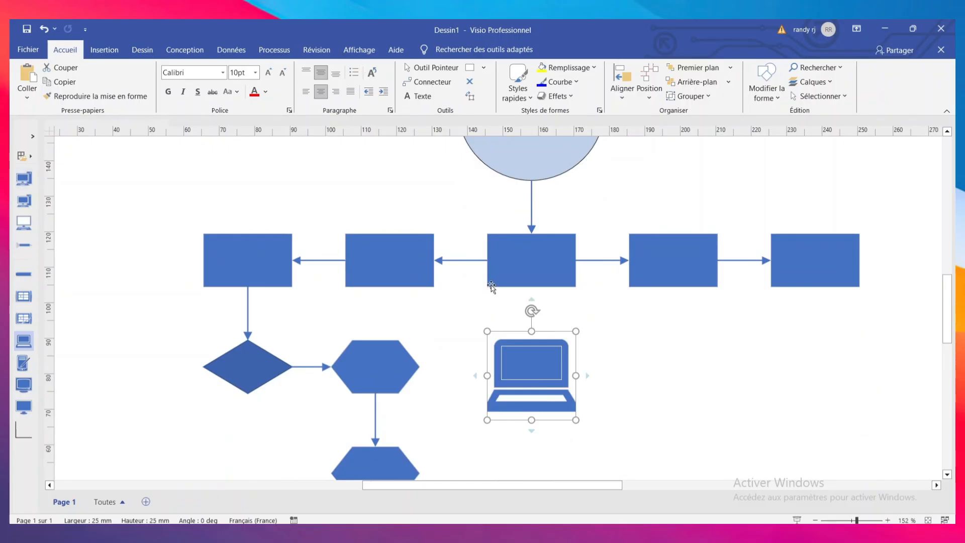
Step: Give the middle rectangle a black outline and the rectangle to its left a cyan outline
click(537, 255)
click(583, 286)
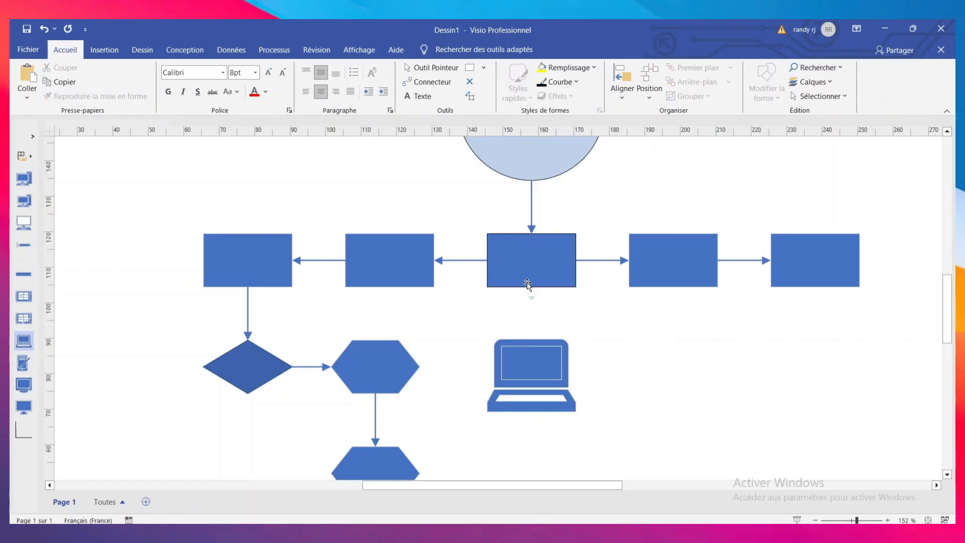
click(375, 271)
click(574, 81)
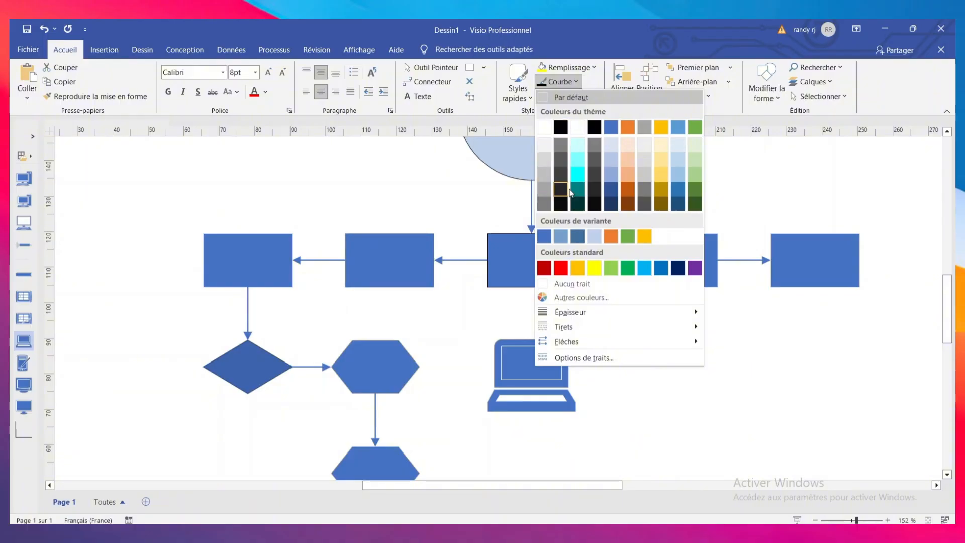
click(584, 176)
click(472, 333)
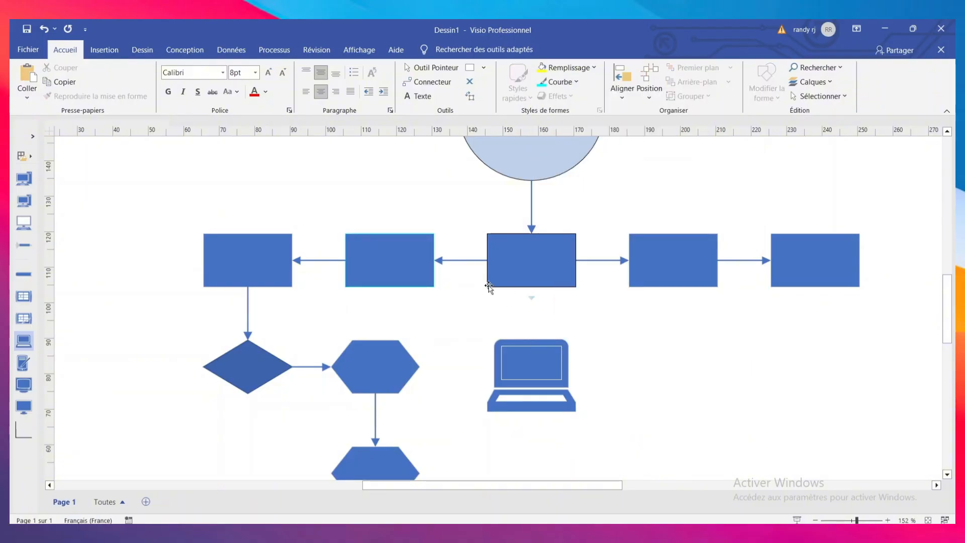
Step: Fill the cyan-outlined rectangle with dark grey
click(391, 264)
click(582, 74)
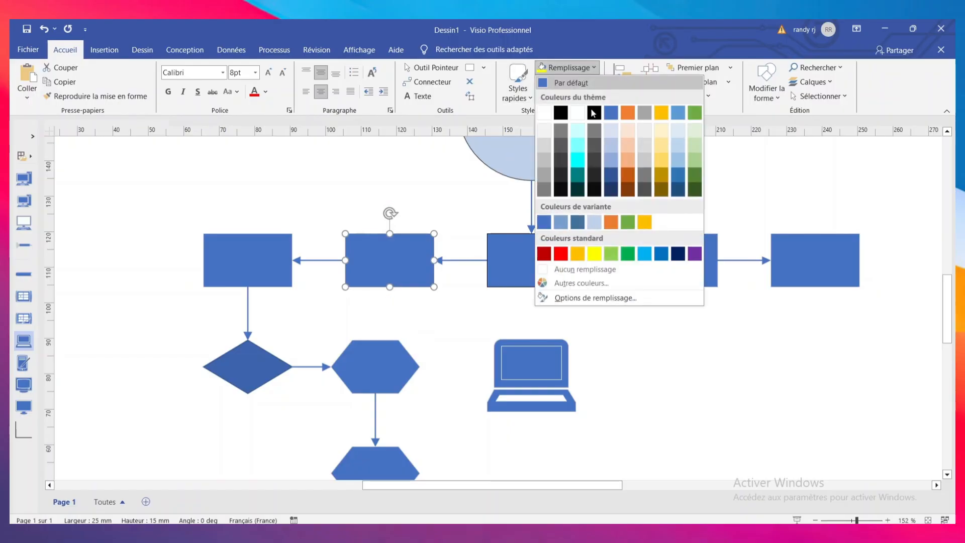
click(556, 163)
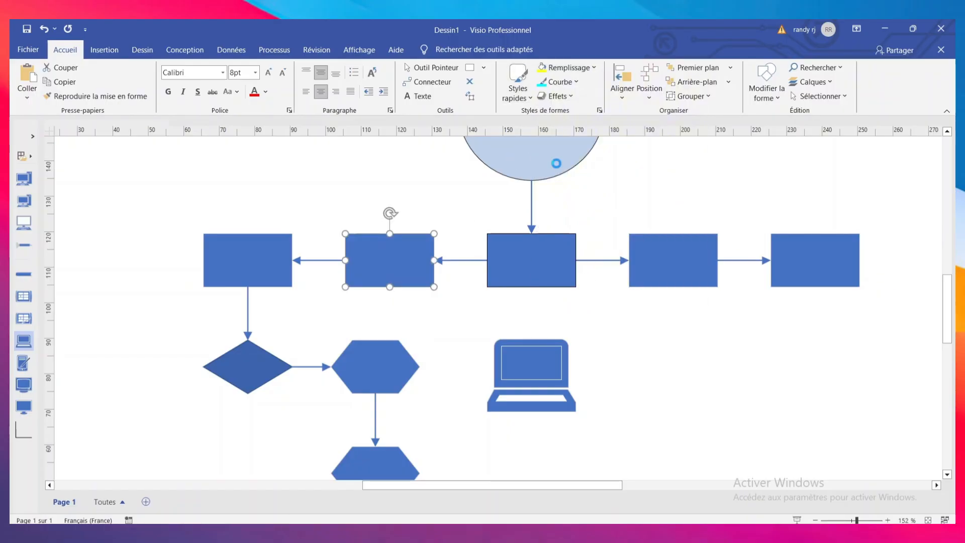
click(526, 307)
Step: Open the middle rectangle's text for editing with the Texte tool and set its font size to 16 pt
click(535, 278)
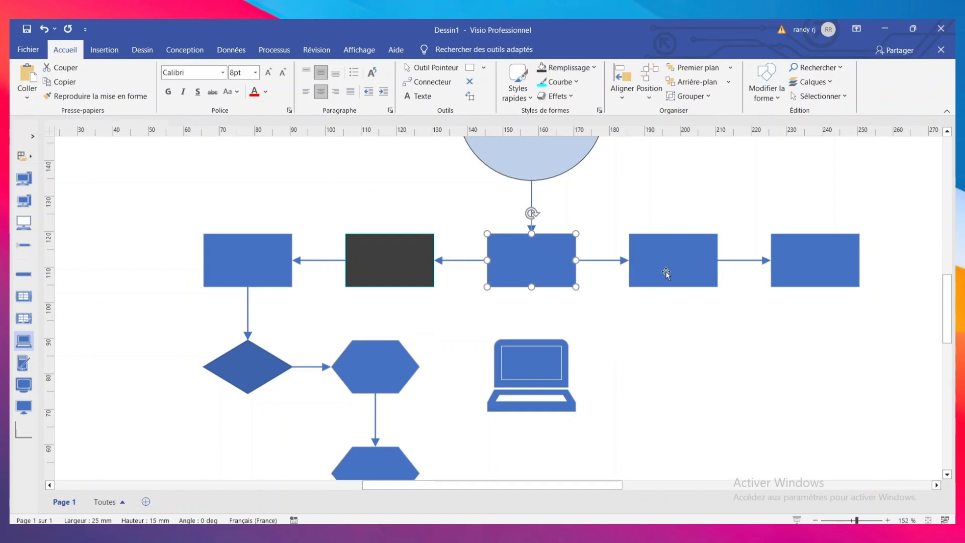
click(409, 99)
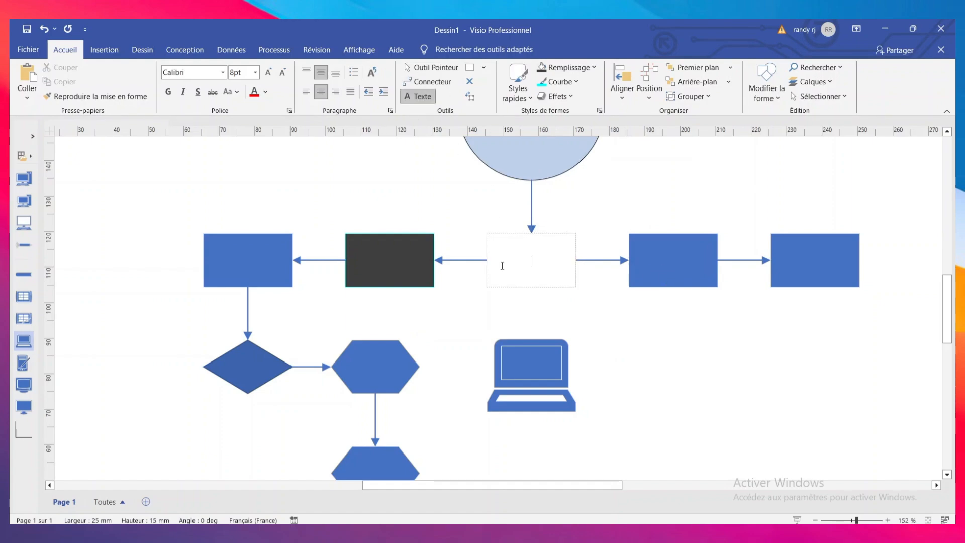
click(221, 74)
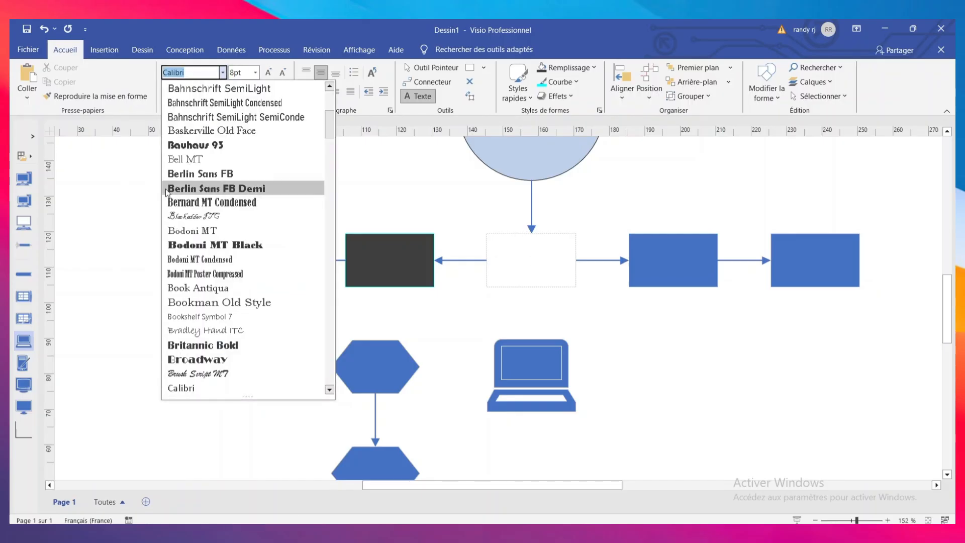
click(254, 72)
click(255, 73)
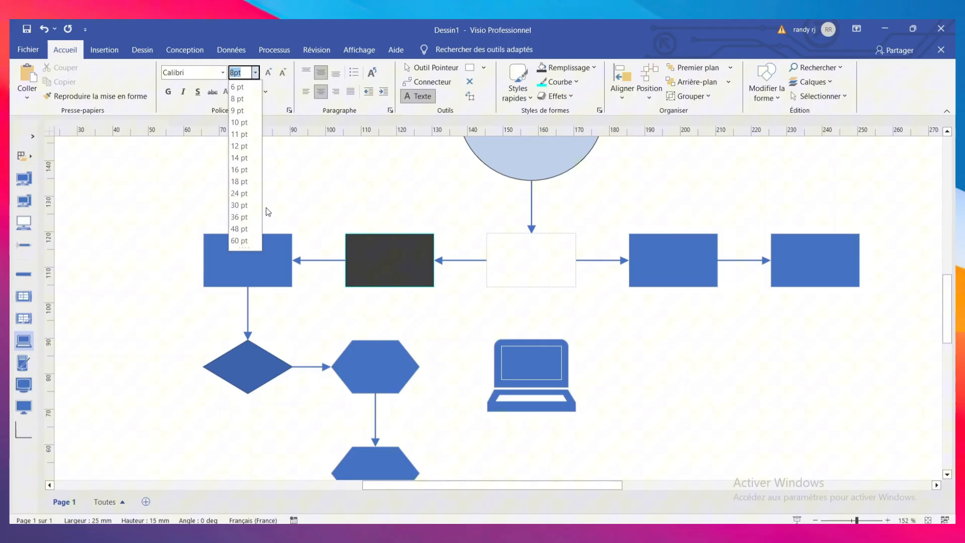
click(242, 171)
Step: Replace the rectangle immediately right of the middle one with the CRT monitor shape, keeping its connectors
click(765, 83)
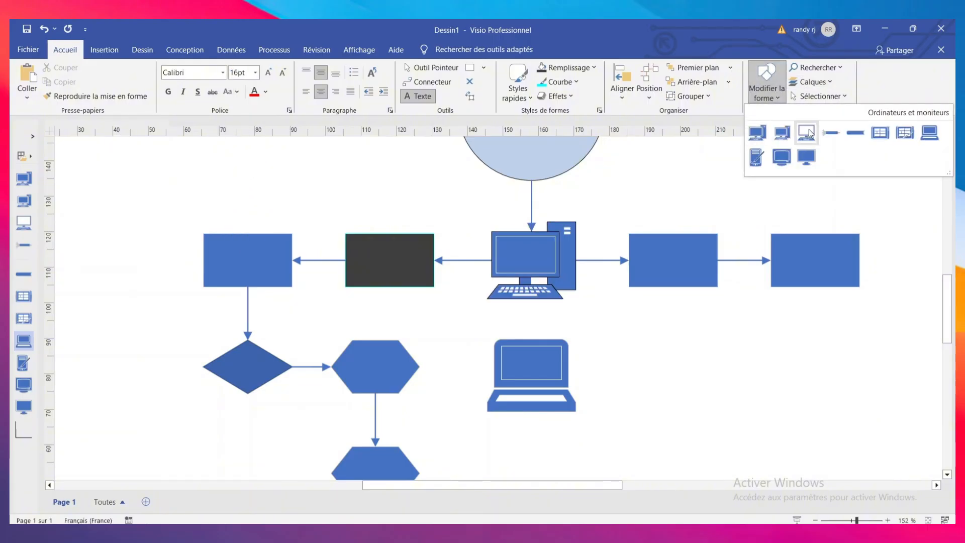
click(685, 261)
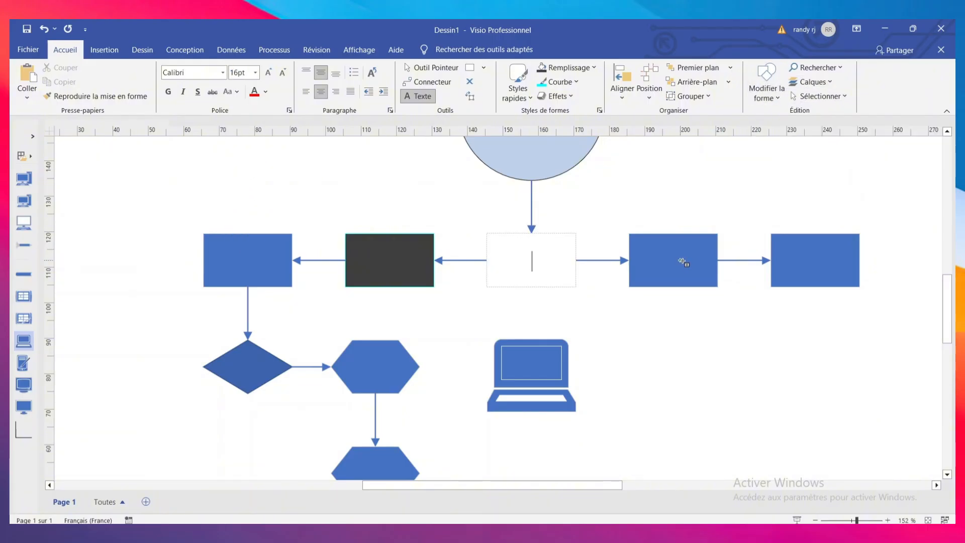
double_click(676, 261)
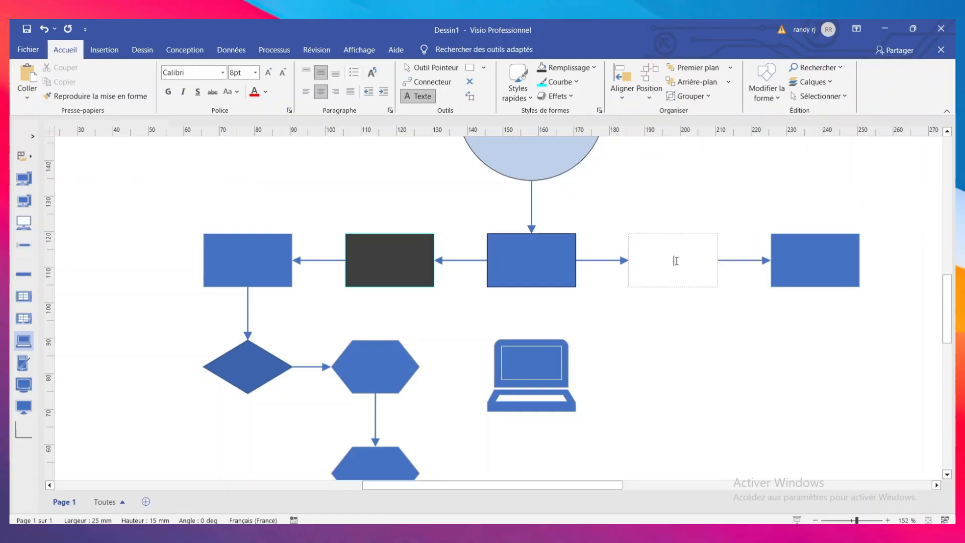
click(765, 92)
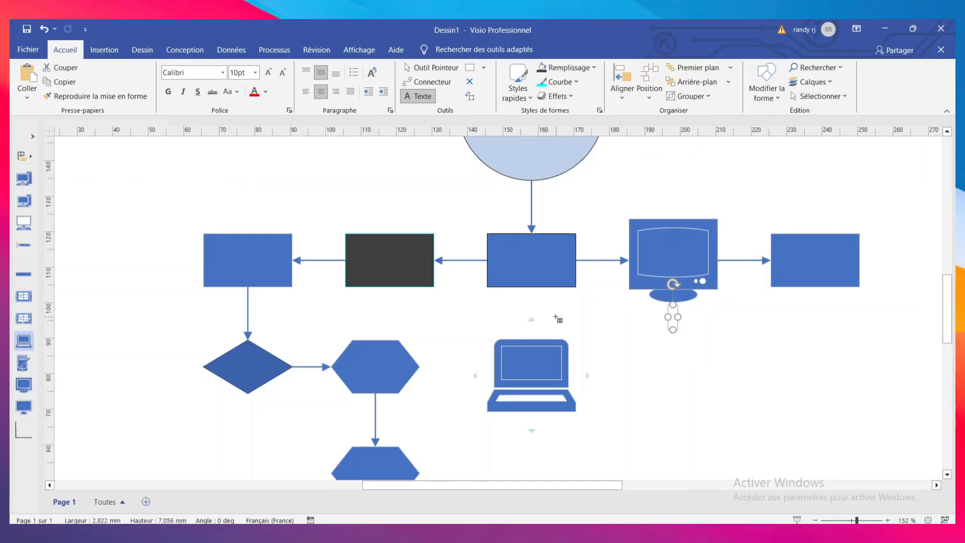
Step: Try to insert a horizontal text box reading REFERENCE in the page's lower left area, with a computer shape below it
scroll(558, 319, up, 6)
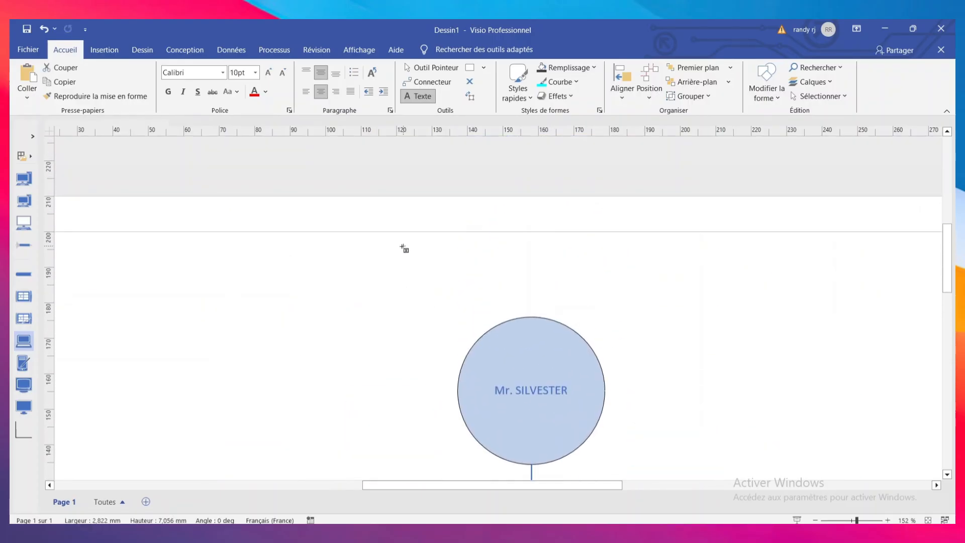
scroll(405, 250, down, 3)
scroll(426, 342, down, 7)
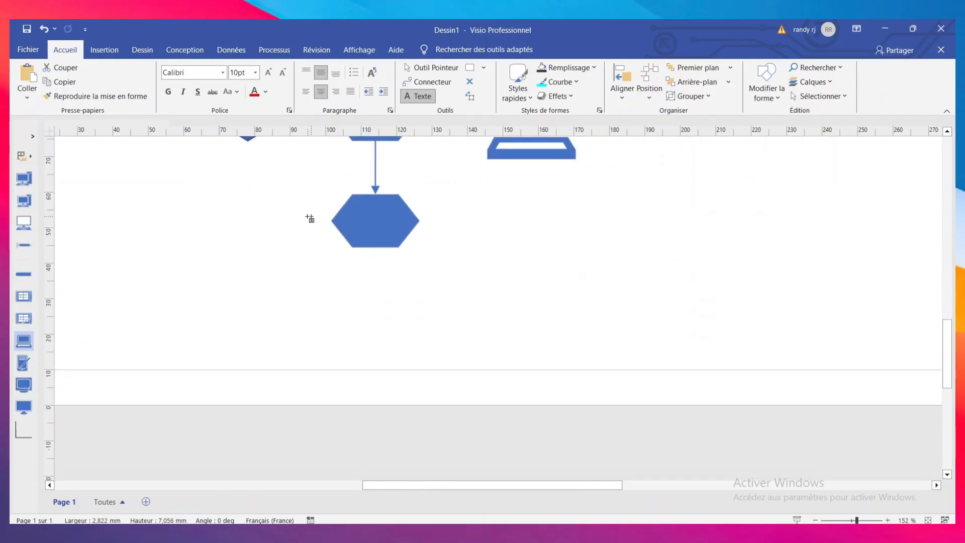
click(116, 49)
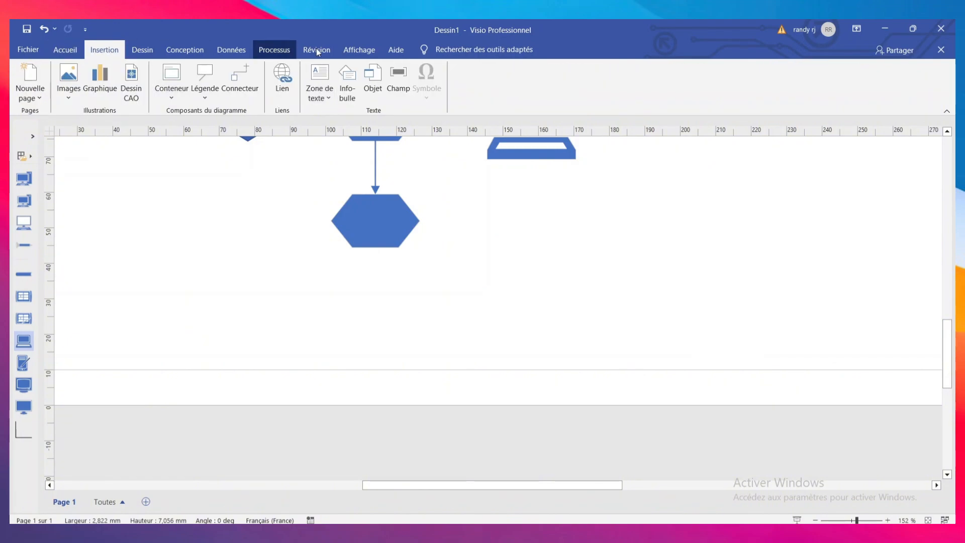
click(320, 92)
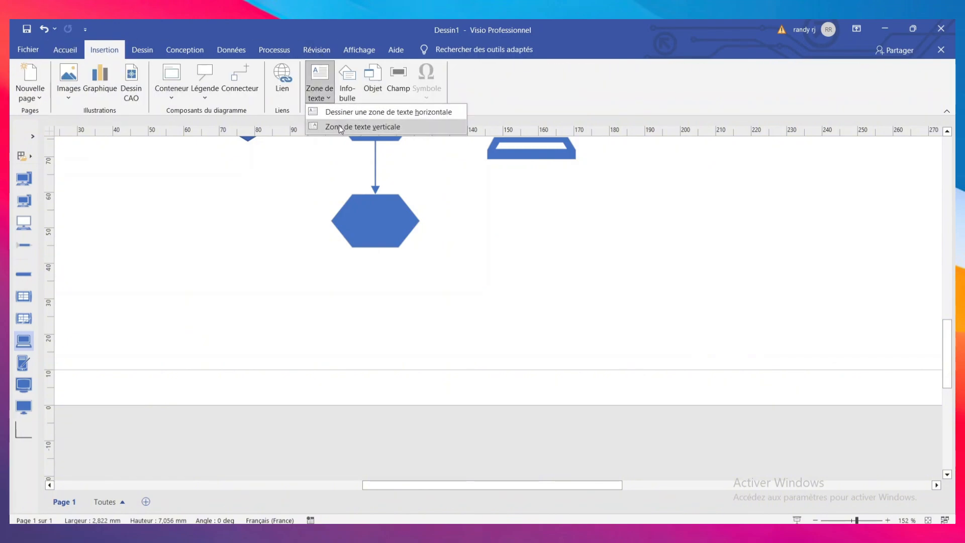
click(341, 109)
click(157, 270)
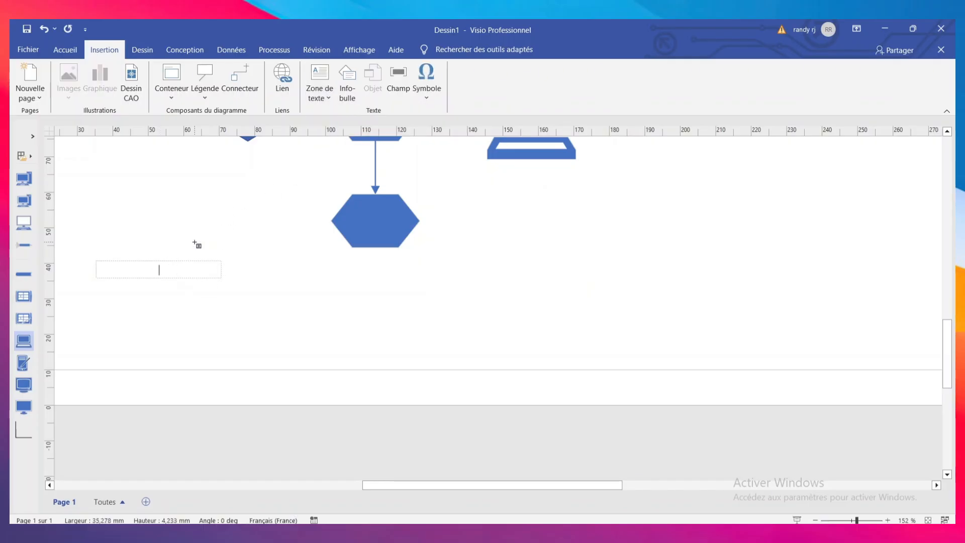
text(REFERENCE)
key(Return)
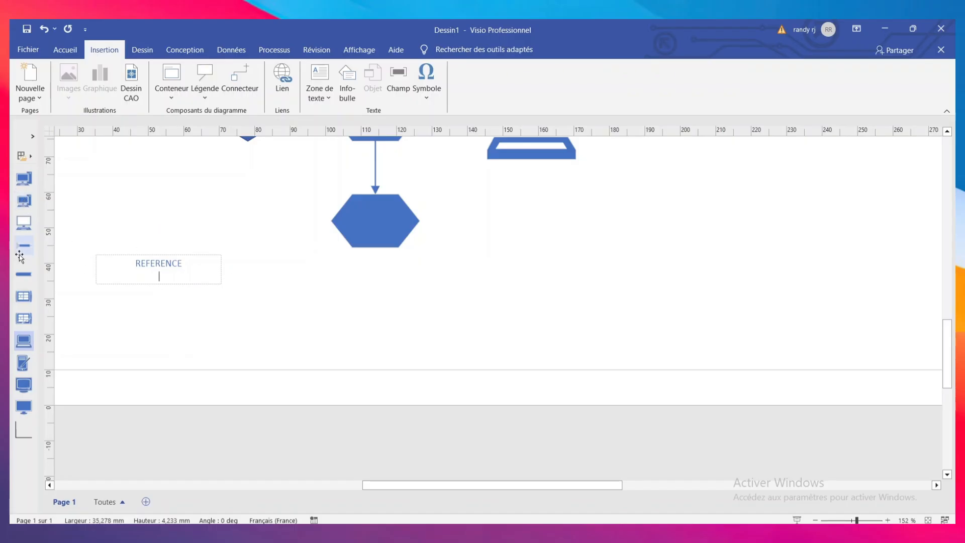
drag(23, 203, 205, 312)
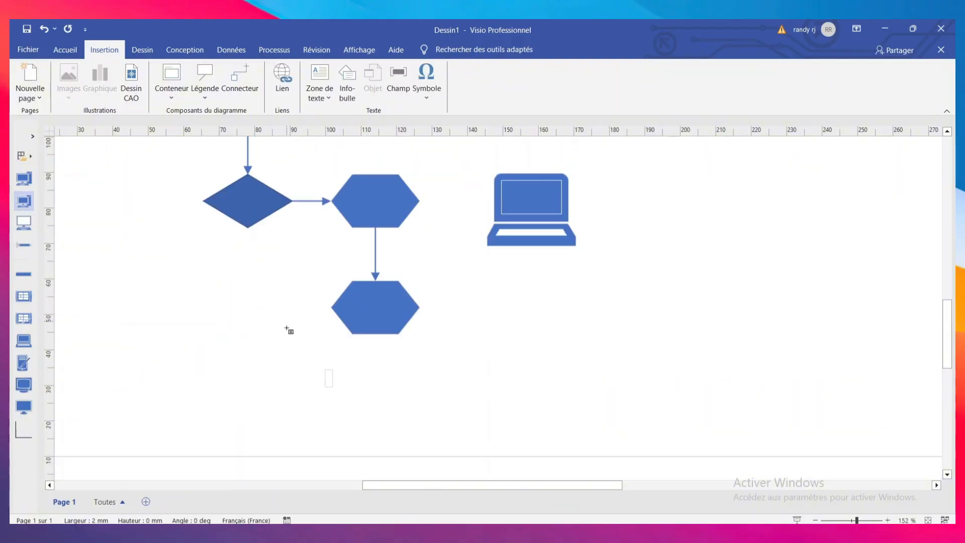
scroll(291, 329, up, 1)
scroll(326, 462, up, 1)
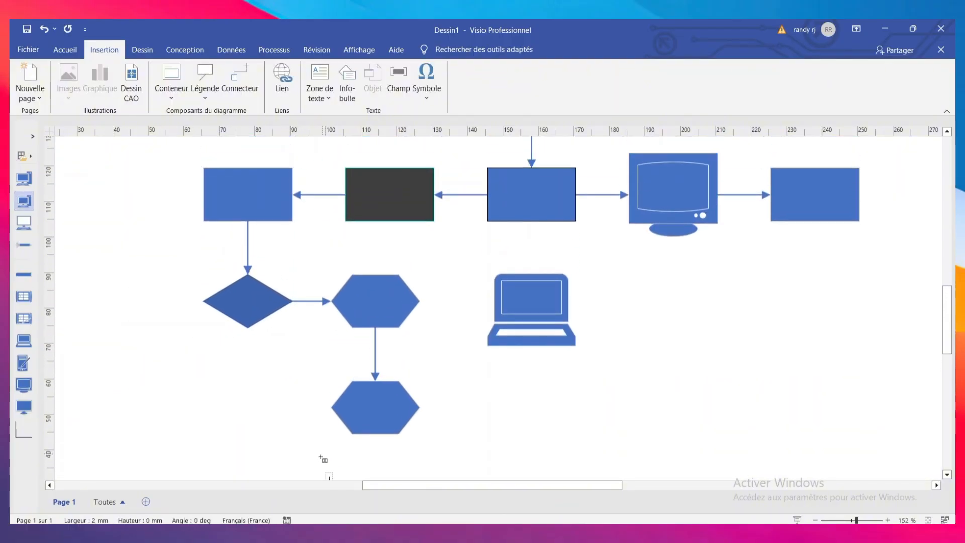
scroll(316, 447, up, 2)
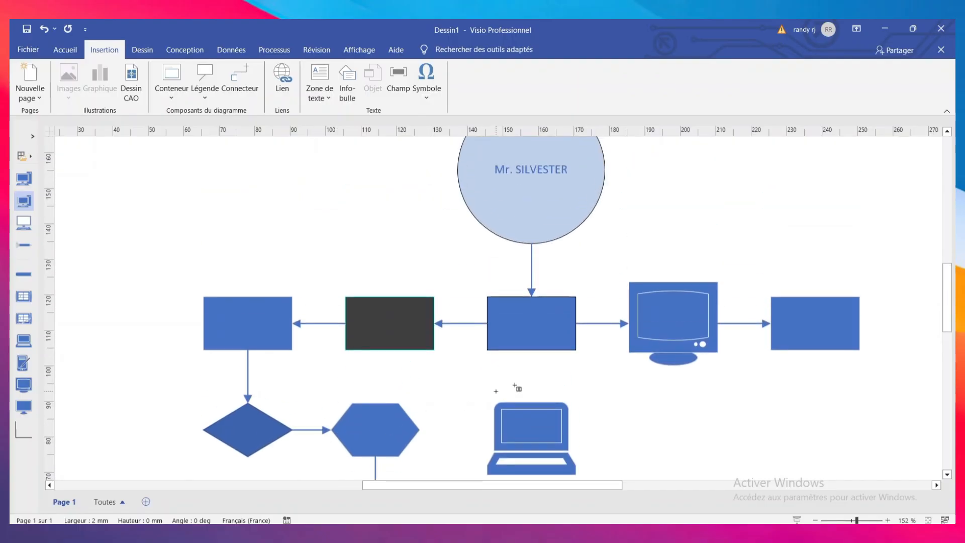
scroll(368, 365, down, 2)
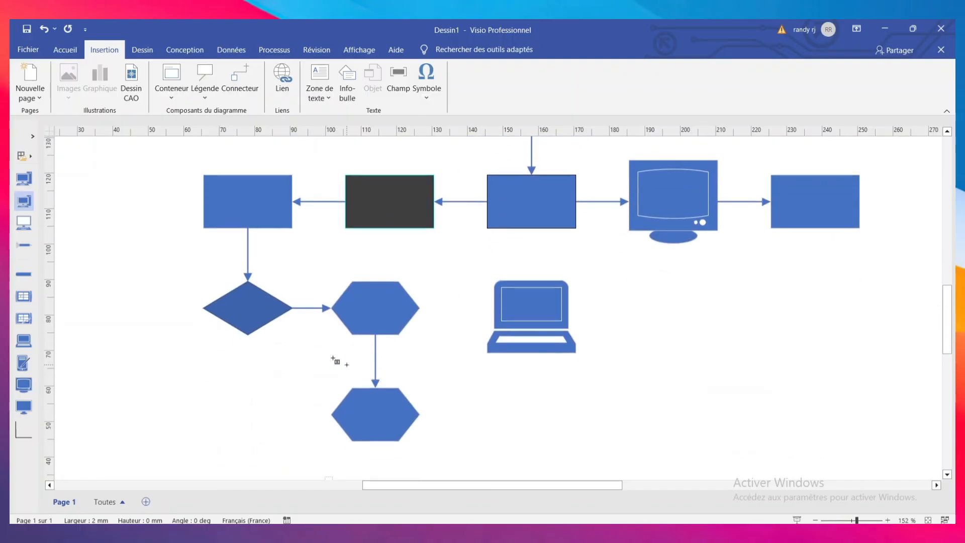
scroll(431, 337, up, 2)
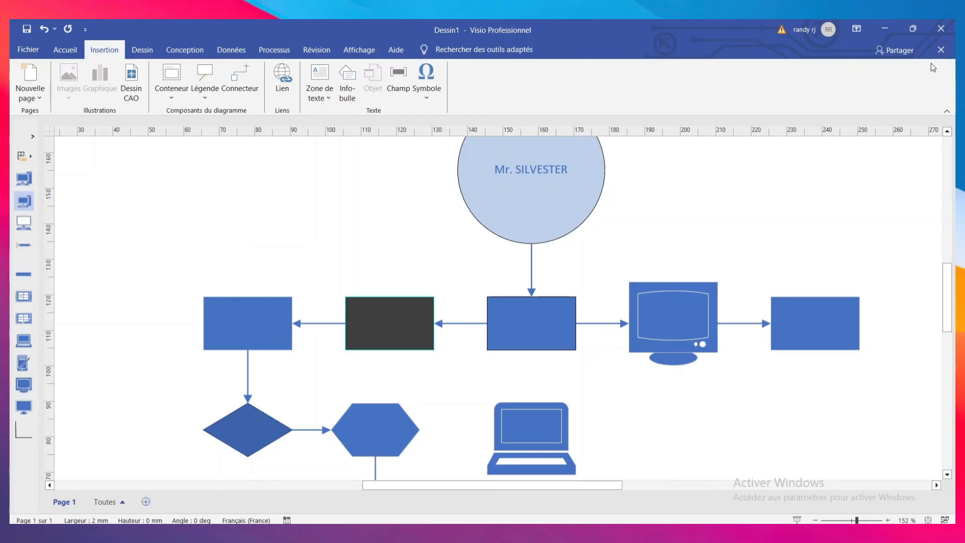
Step: Start saving the new drawing by bringing up the Enregistrer sous locations
click(19, 50)
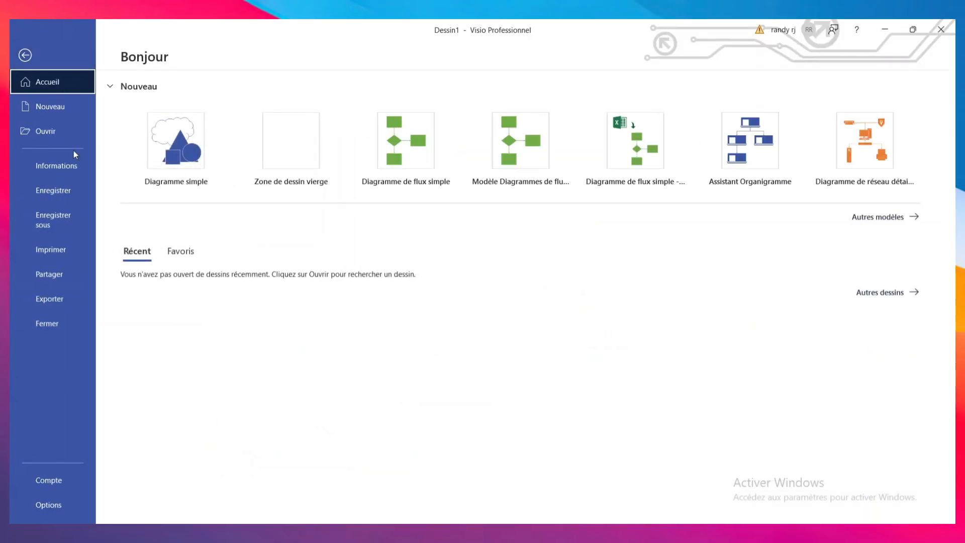
click(74, 193)
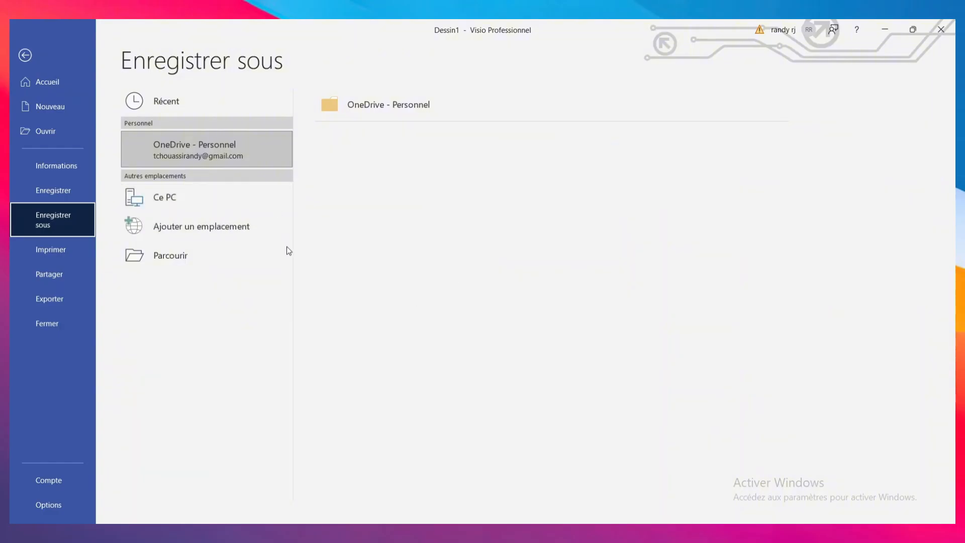